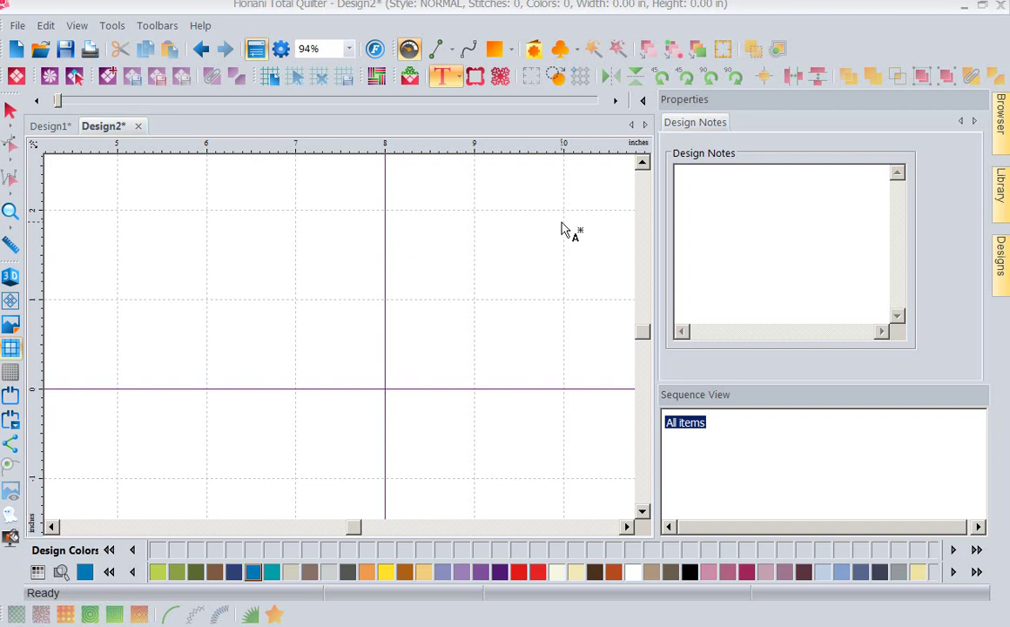
Step: Start a new border design, opening Design2 alongside Design1
left_click(476, 82)
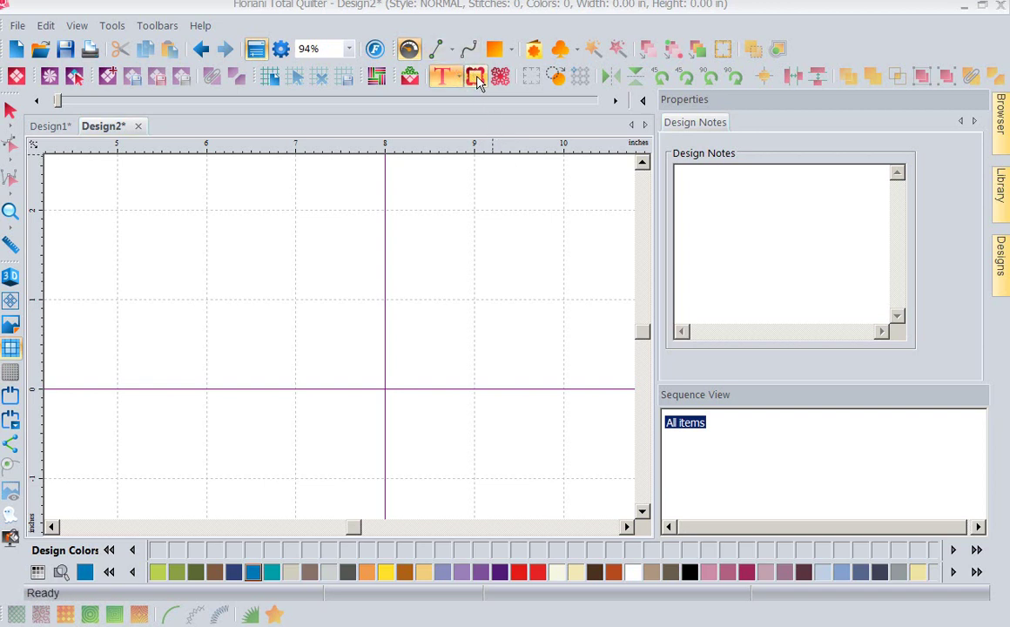
Step: Open the Borders collection and scroll down to the HO rows to find FQ-HO004
left_click(476, 80)
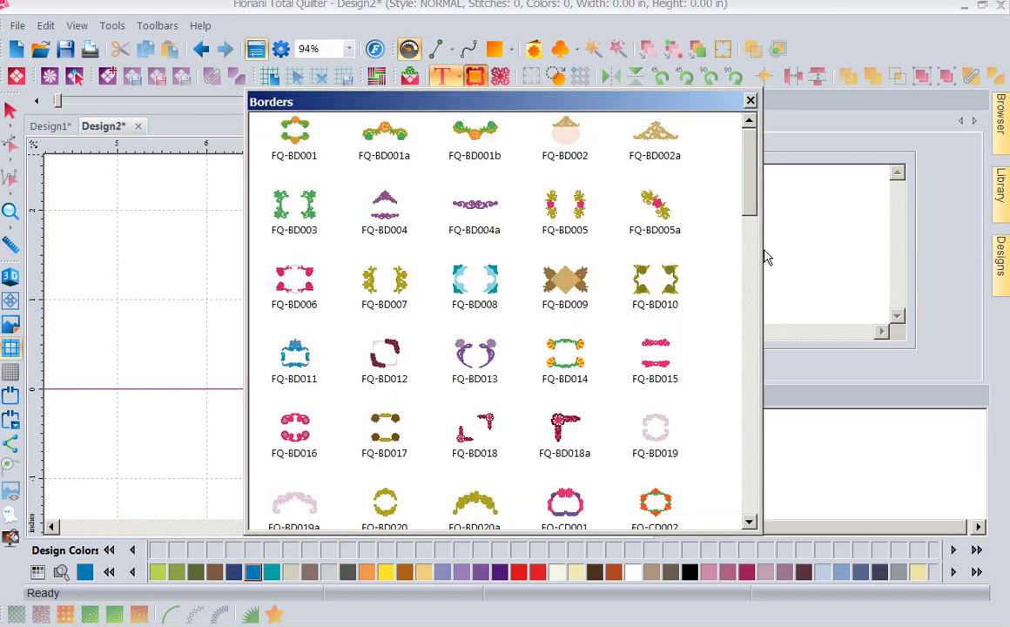
scroll(755, 198, "down", 2)
left_click_drag(755, 199, 754, 142)
left_click_drag(749, 177, 774, 381)
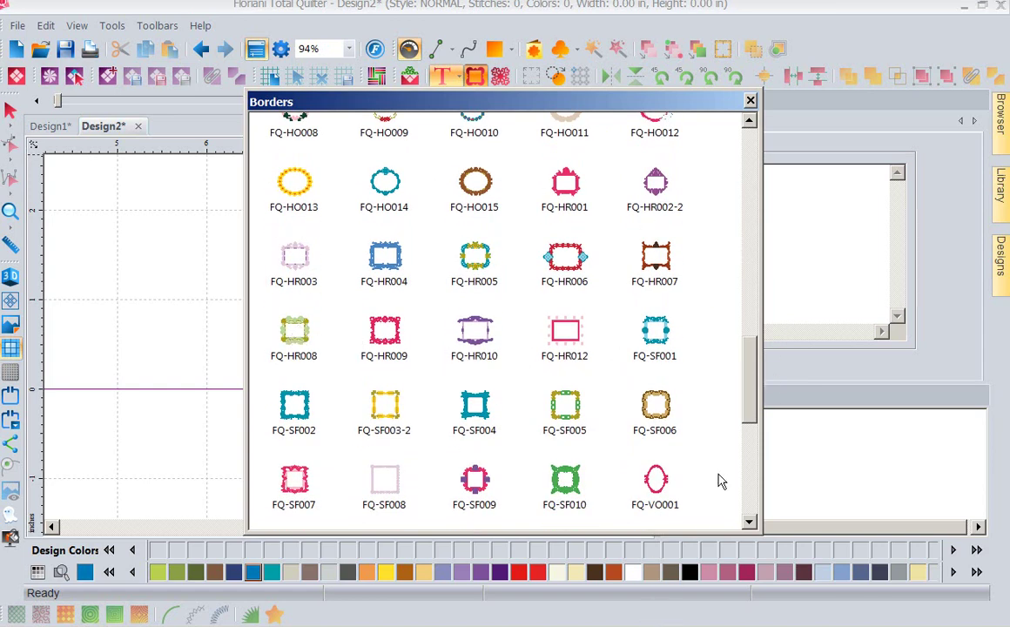
left_click_drag(756, 375, 755, 325)
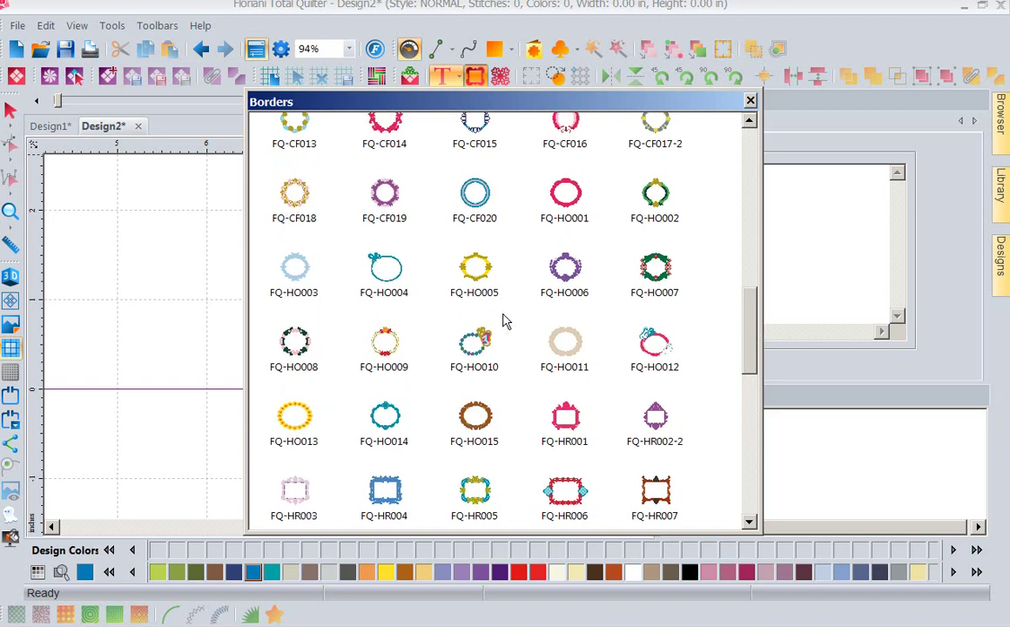
Step: Insert the FQ-HO004 oval border into Design2, deselect it, and choose the Text tool
left_click(389, 273)
double_click(389, 274)
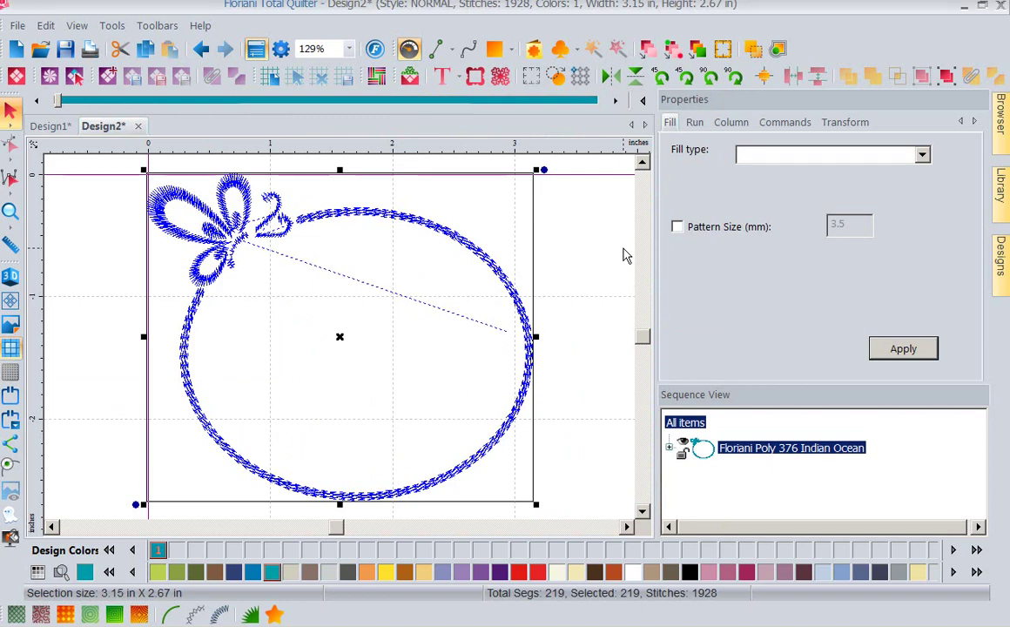
left_click(600, 241)
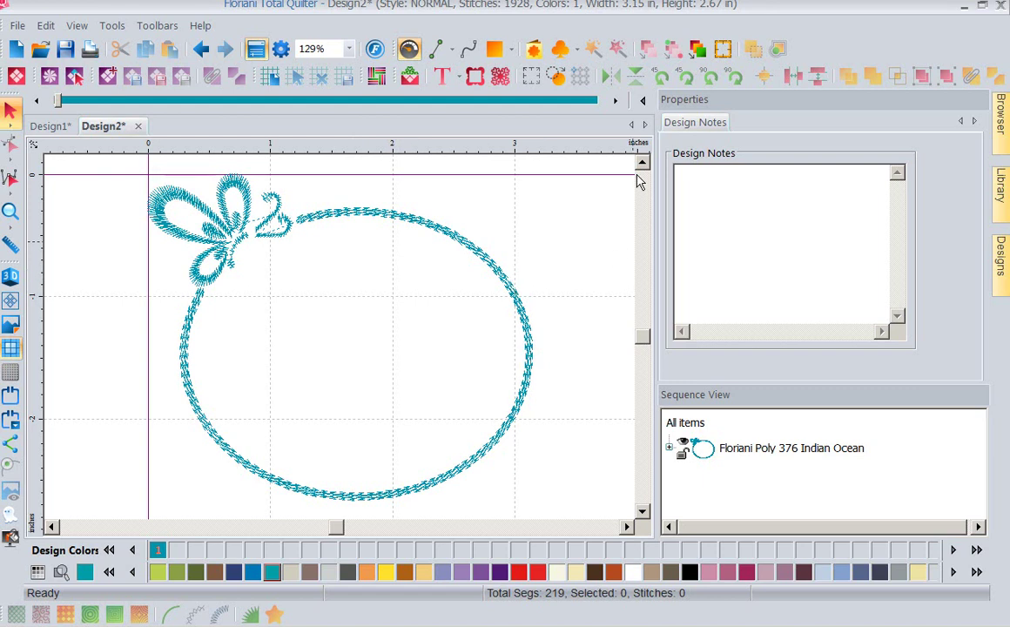
left_click(458, 78)
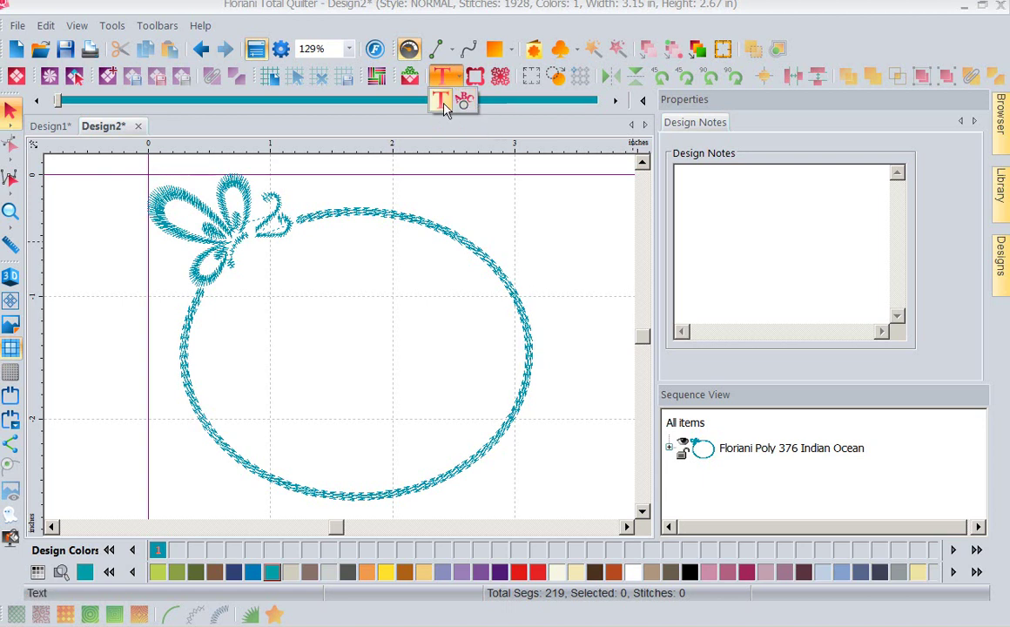
left_click(443, 105)
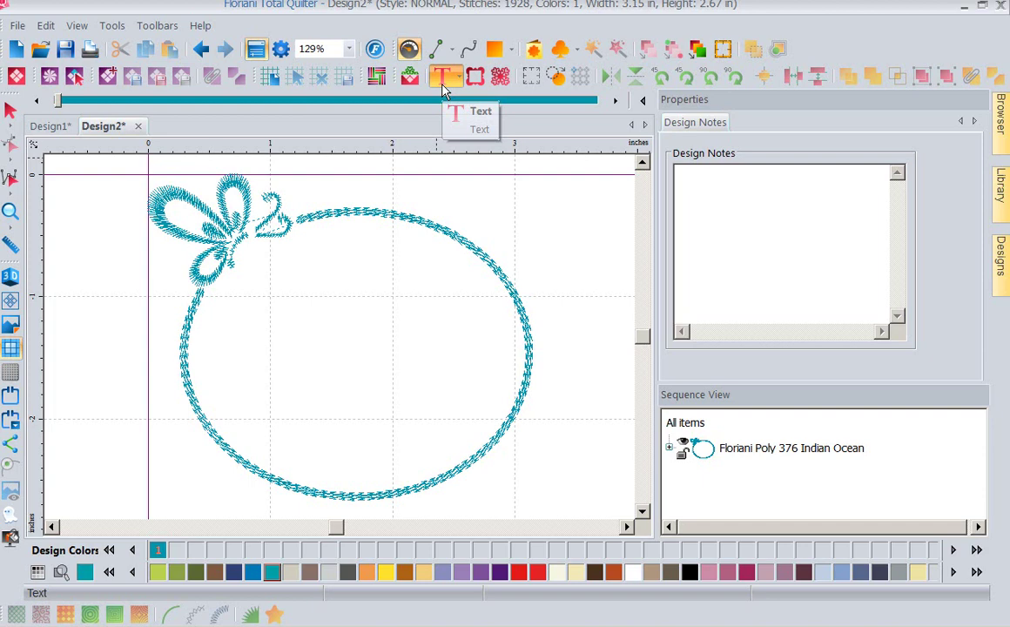
Step: Place a MY TEXT lettering object on the canvas and browse the Font list for Centro
left_click(309, 285)
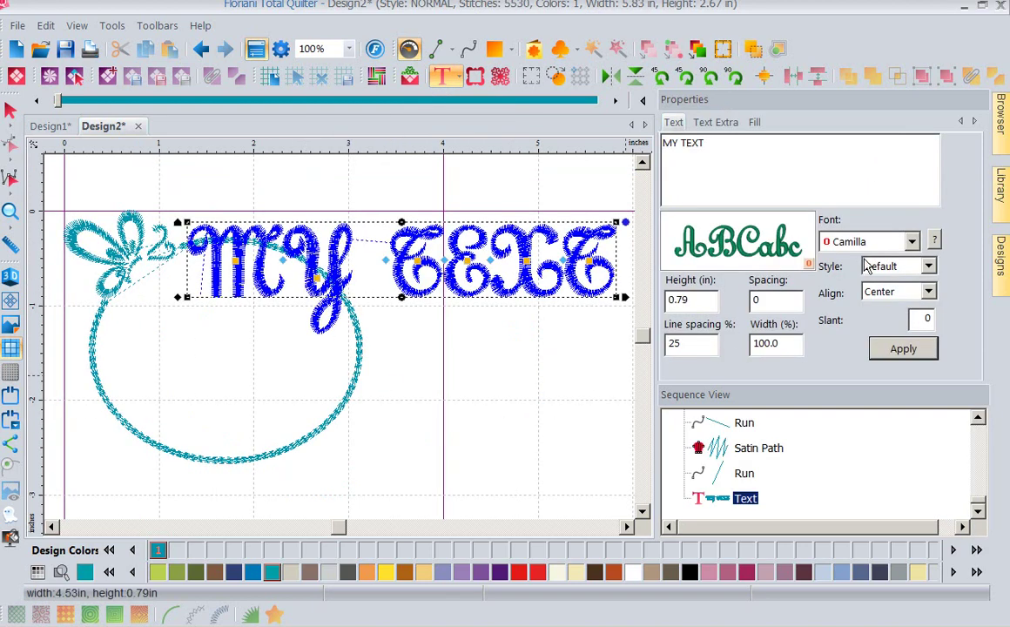
left_click(913, 247)
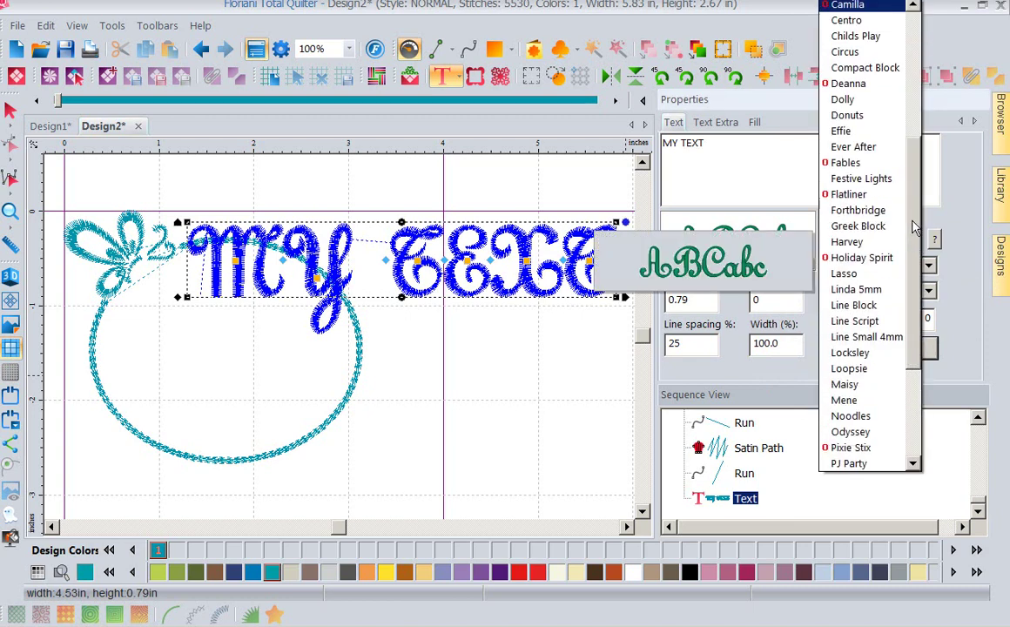
scroll(911, 129, "up", 4)
scroll(911, 129, "up", 2)
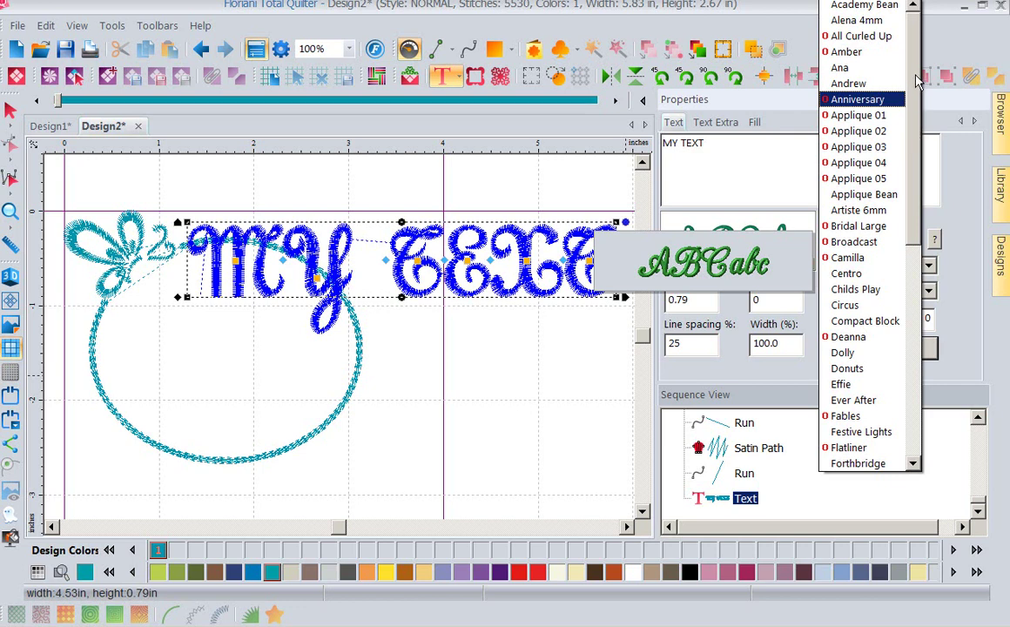
left_click_drag(917, 83, 916, 219)
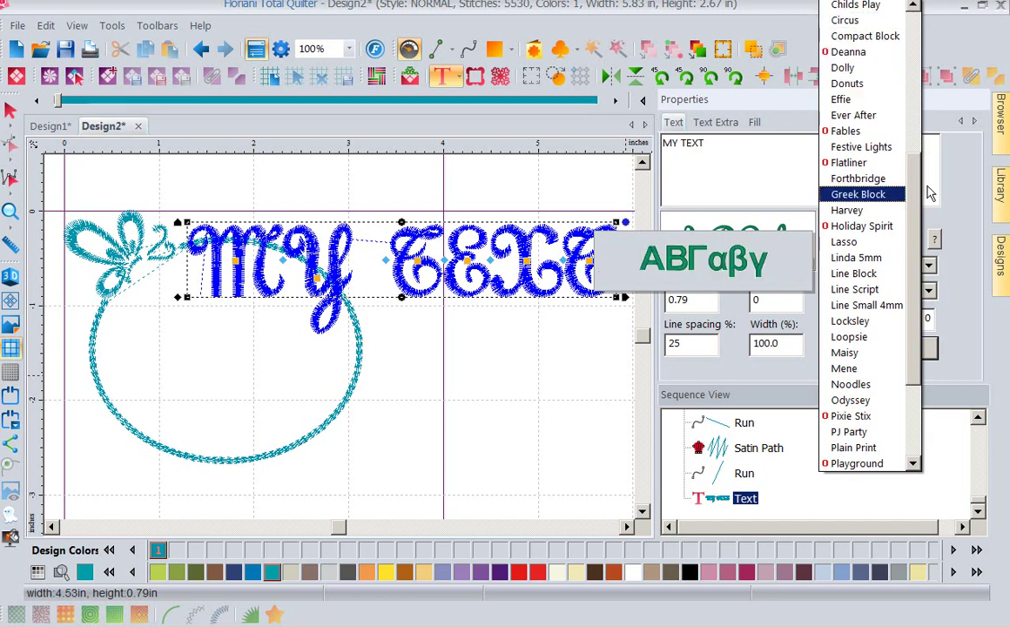
left_click_drag(920, 188, 914, 48)
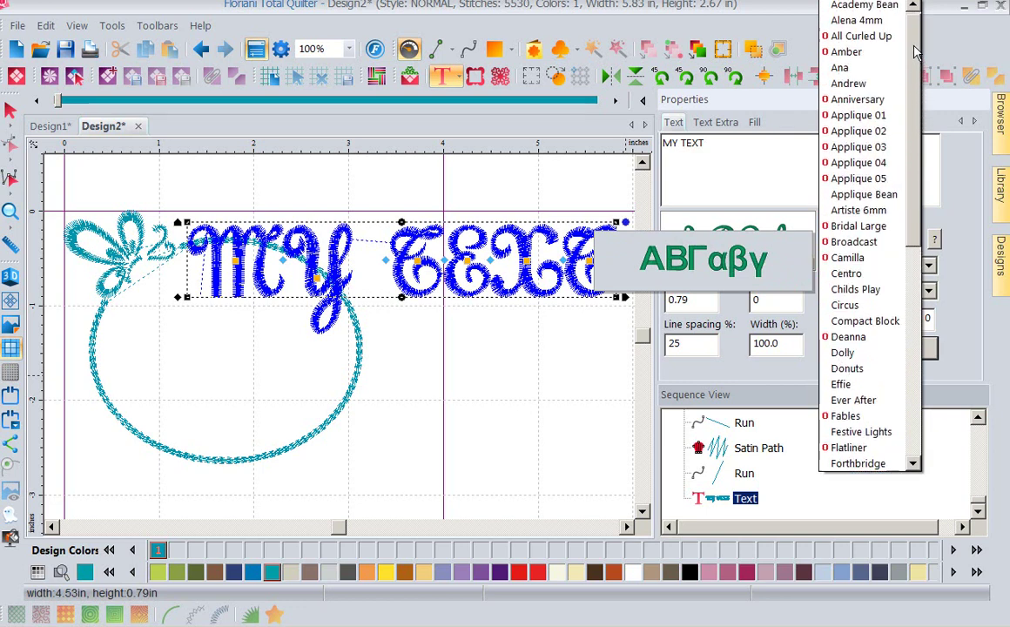
Step: Choose the Centro font and replace MY TEXT with the child's first name
left_click(853, 277)
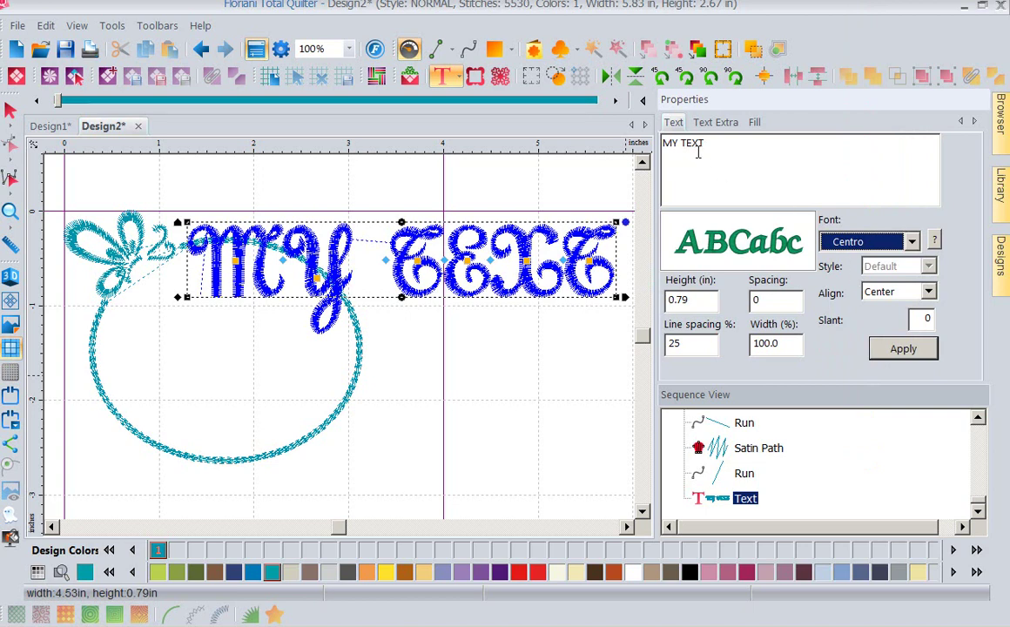
left_click_drag(719, 145, 571, 136)
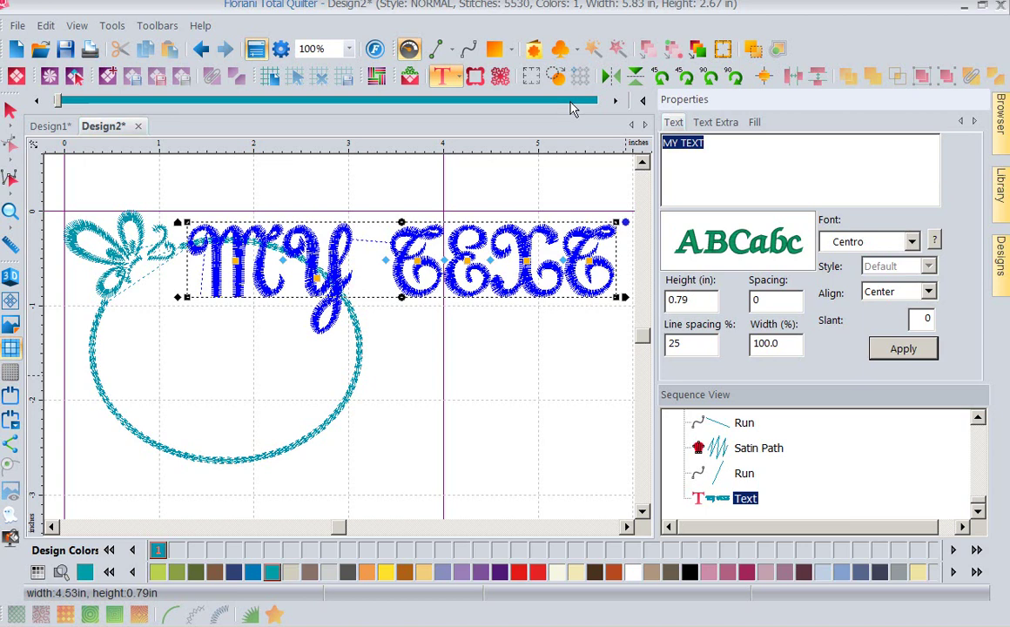
type("Jodd")
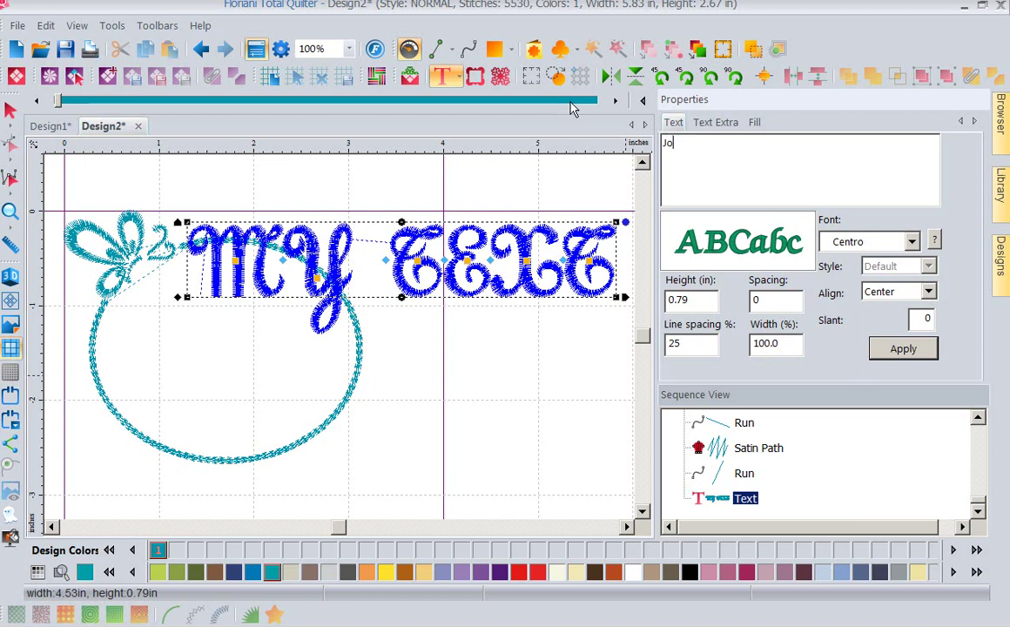
key("BackSpace")
key("BackSpace")
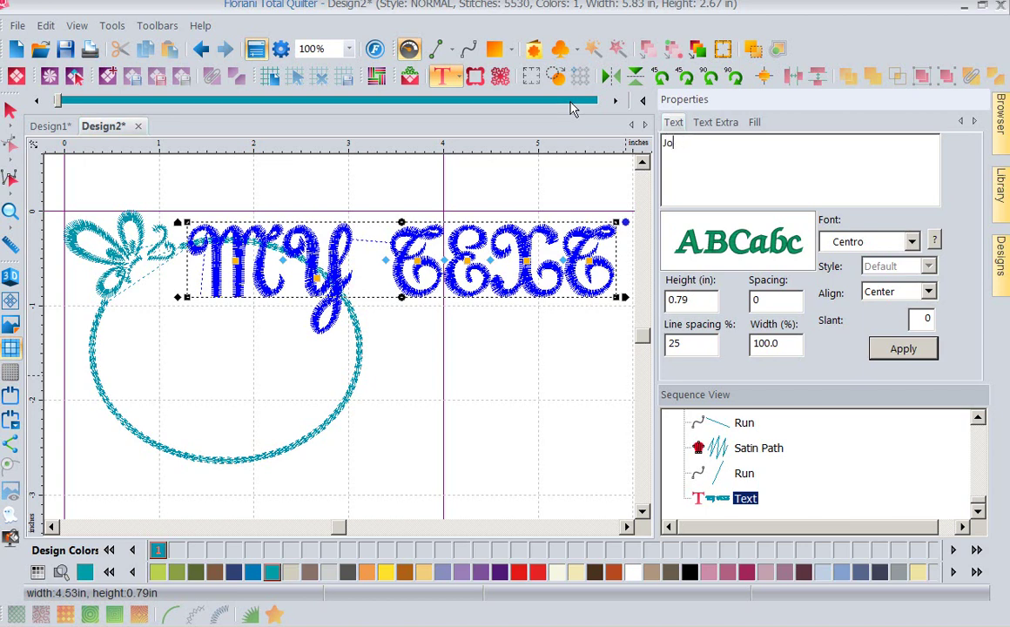
type("sslyn")
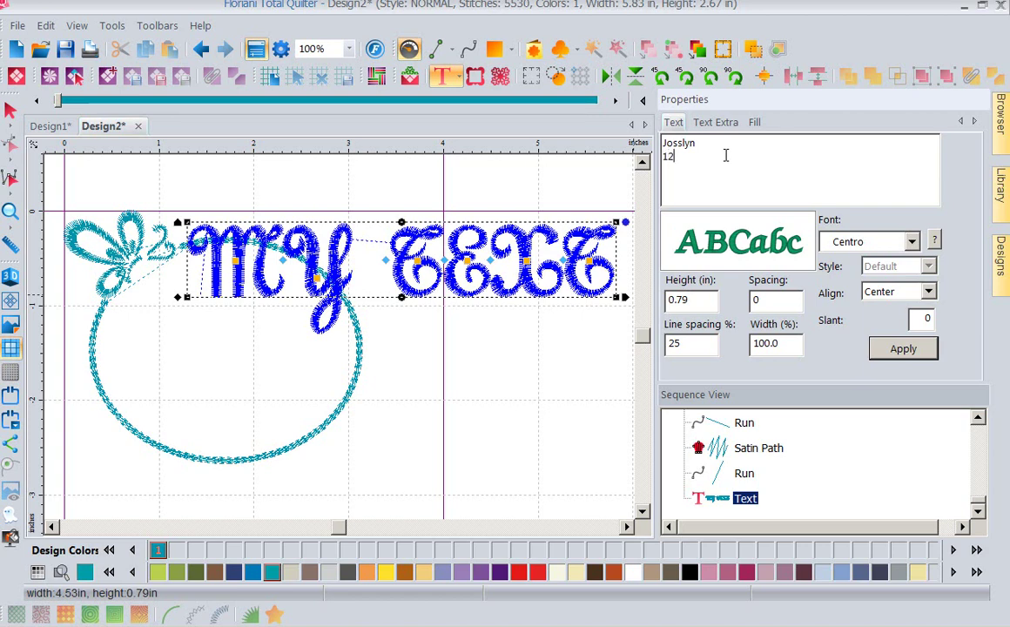
Step: Correct the date line to 6-28-17 and type the Love Always line
key("BackSpace")
key("BackSpace")
type("1")
type("17")
left_click_drag(674, 158, 644, 162)
type("6-28-17 Love alys")
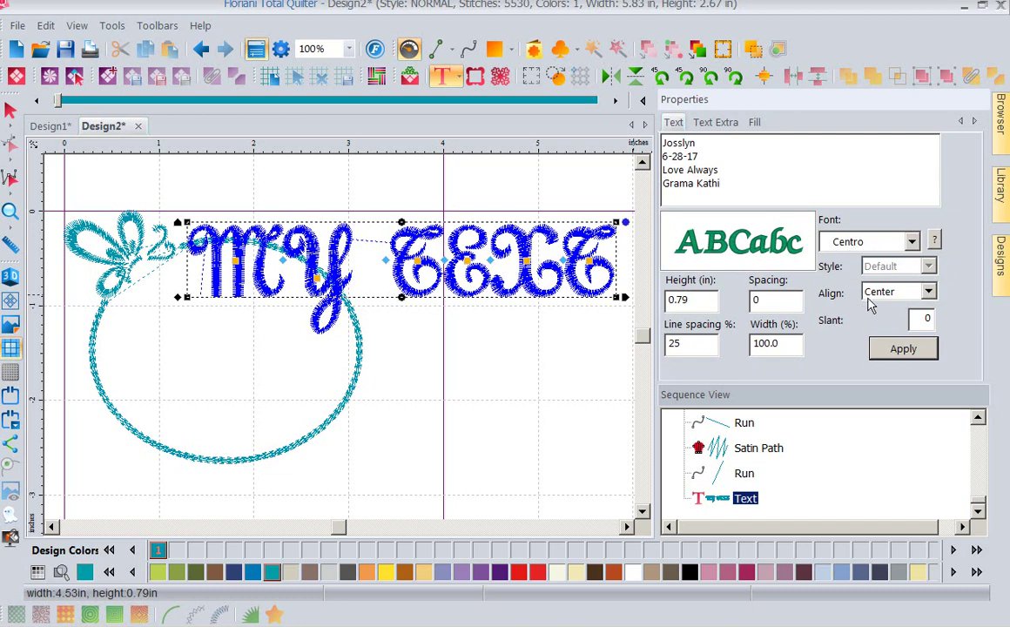
Step: Apply the four-line wording, fit the design in view, and delete the stray MY TEXT object
left_click(910, 357)
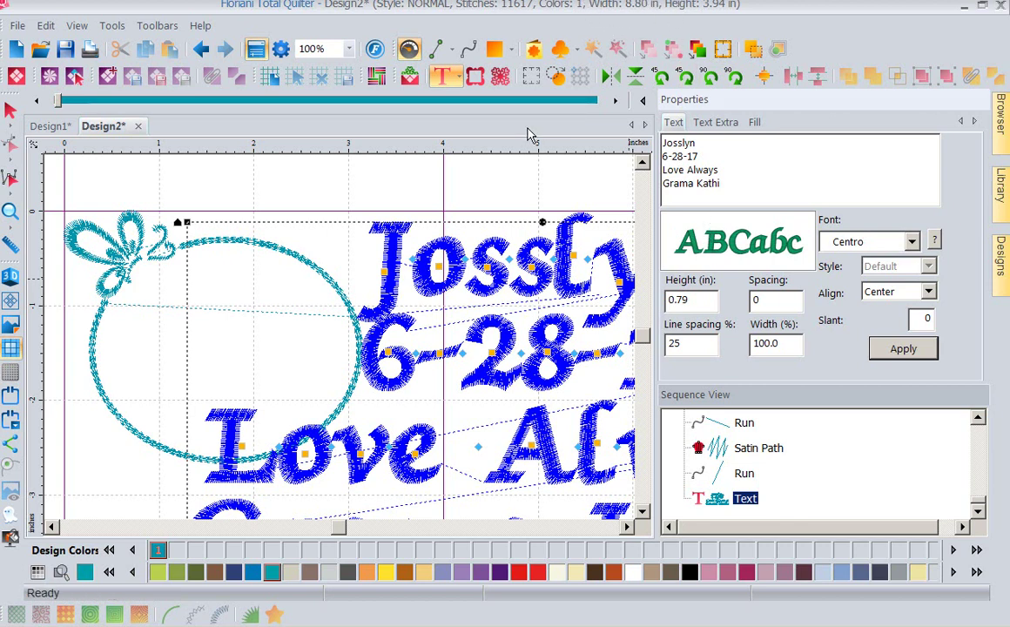
left_click(348, 50)
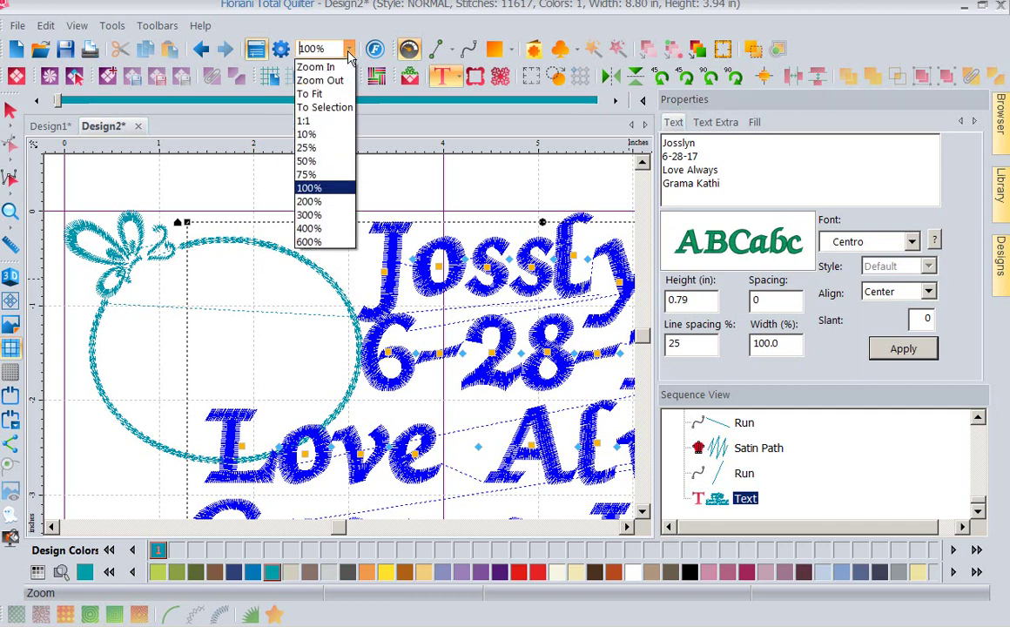
left_click(325, 94)
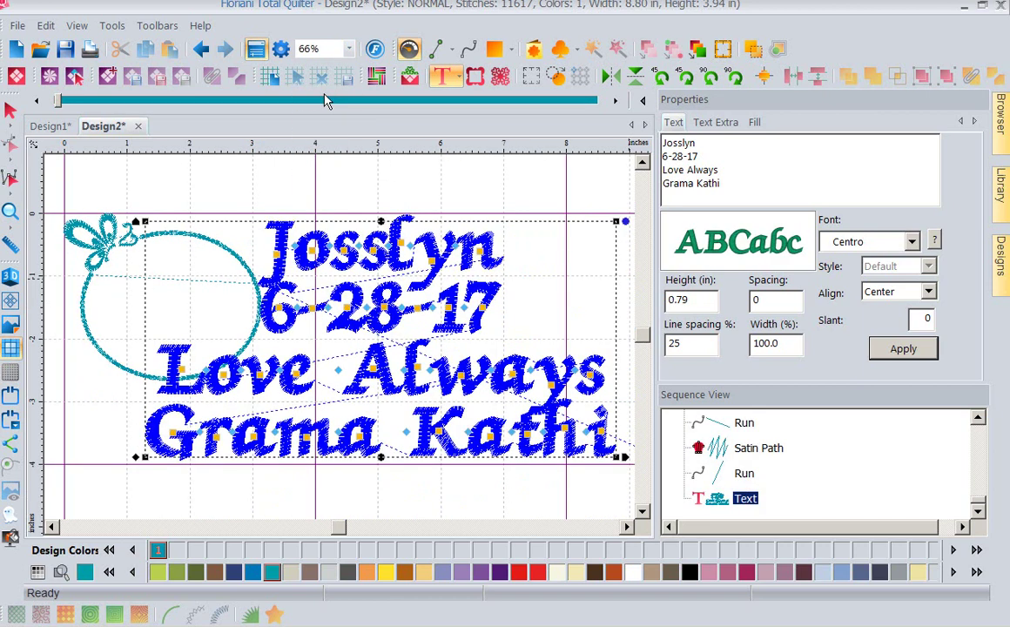
left_click(93, 292)
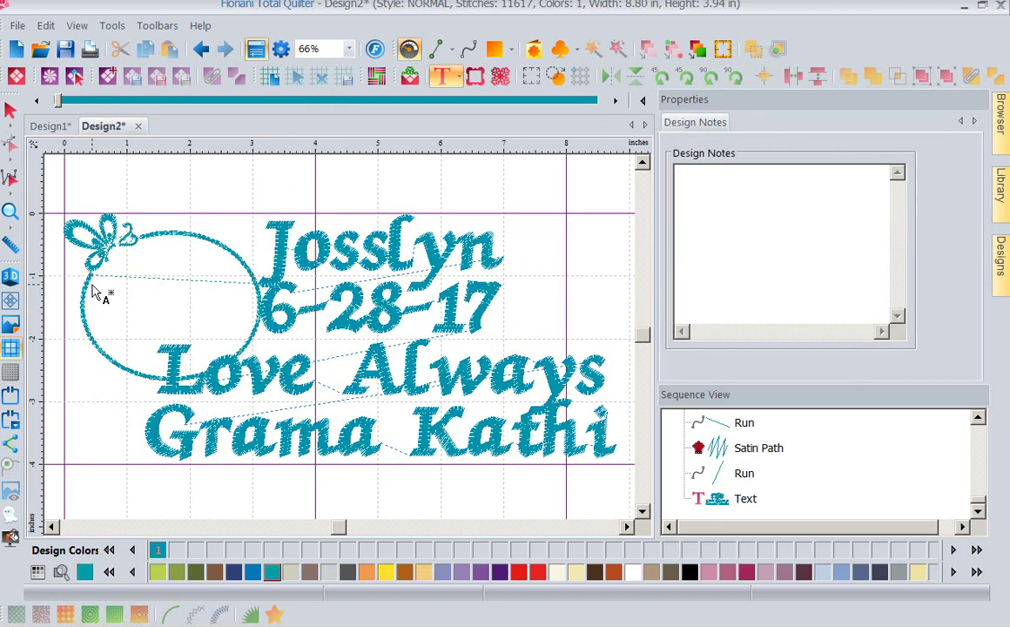
left_click(89, 228)
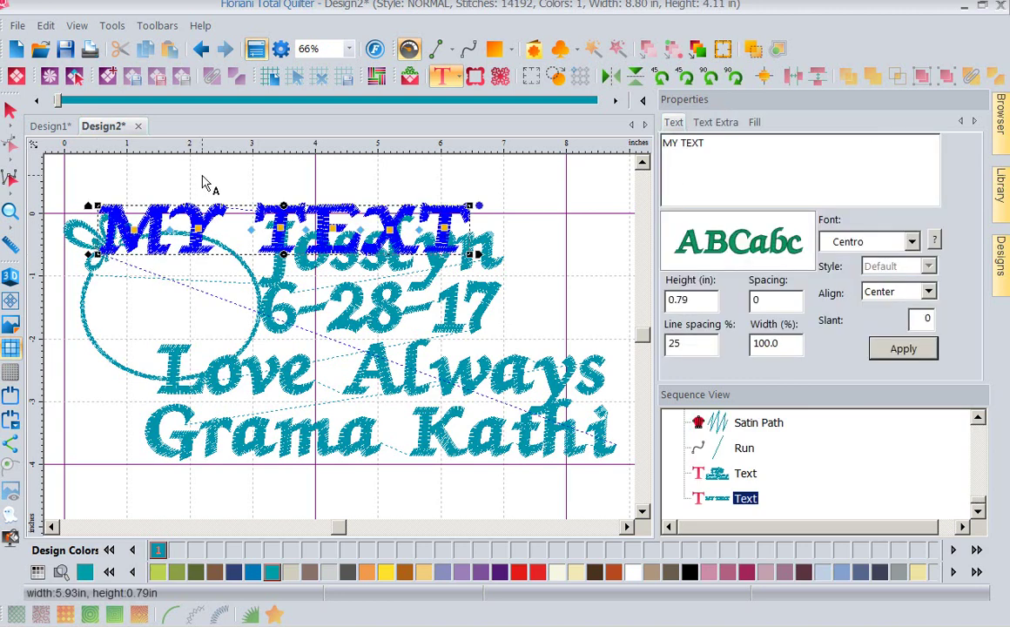
key("Delete")
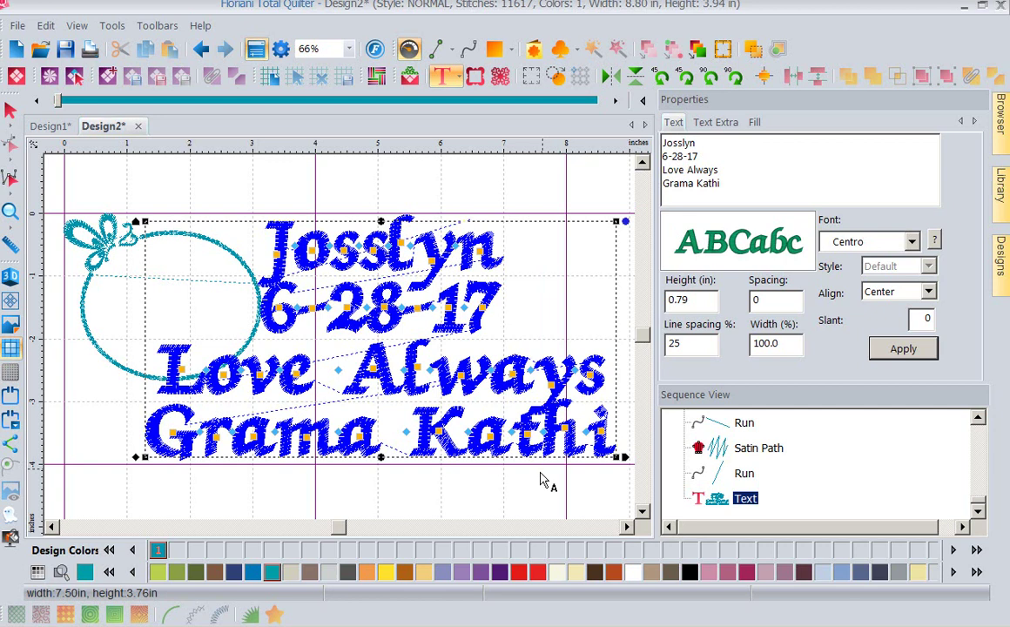
Step: Change the lettering height from 0.79 to 0.5 in and apply it
double_click(699, 301)
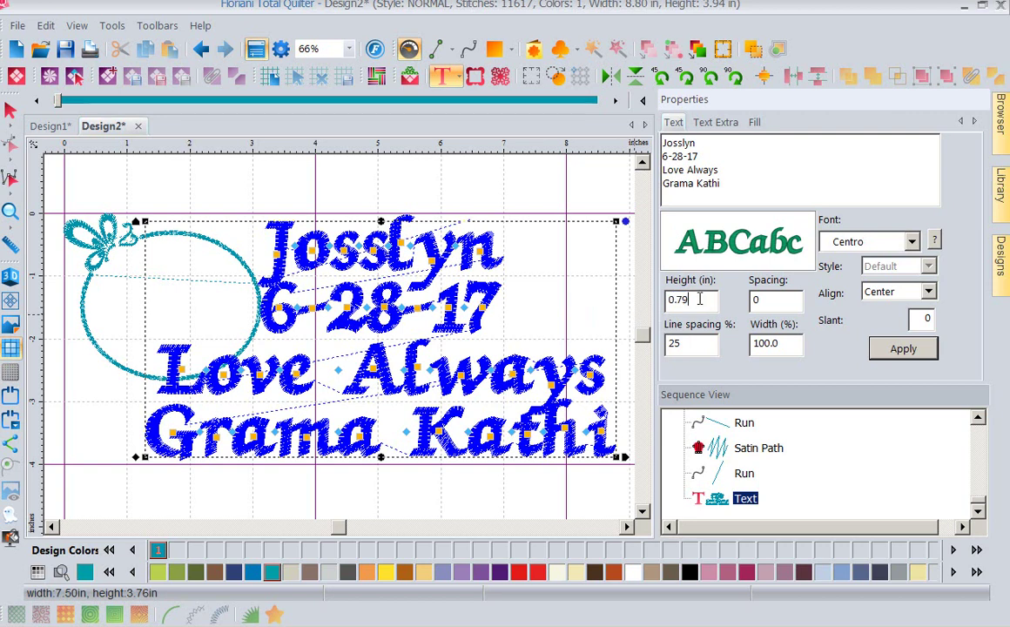
key("BackSpace")
type(".5")
mouse_move(741, 259)
mouse_move(776, 224)
left_click(906, 351)
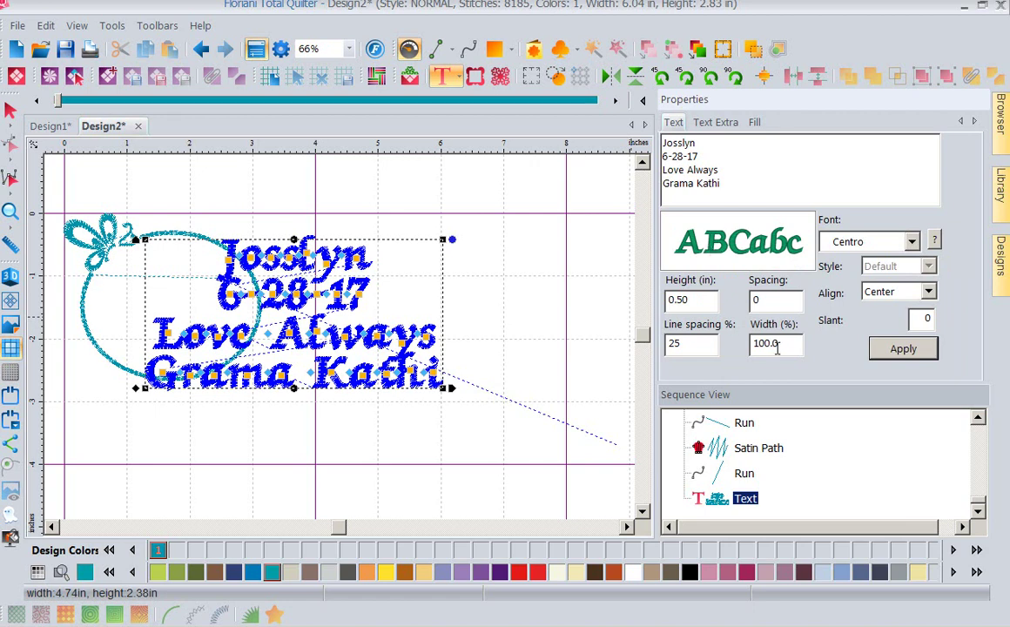
left_click(902, 357)
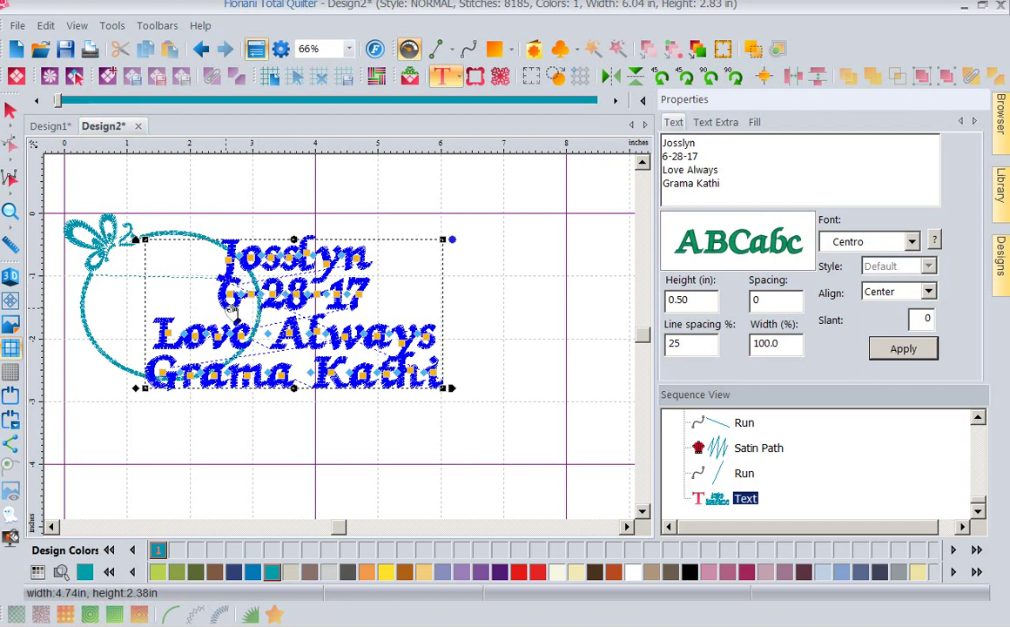
left_click(339, 423)
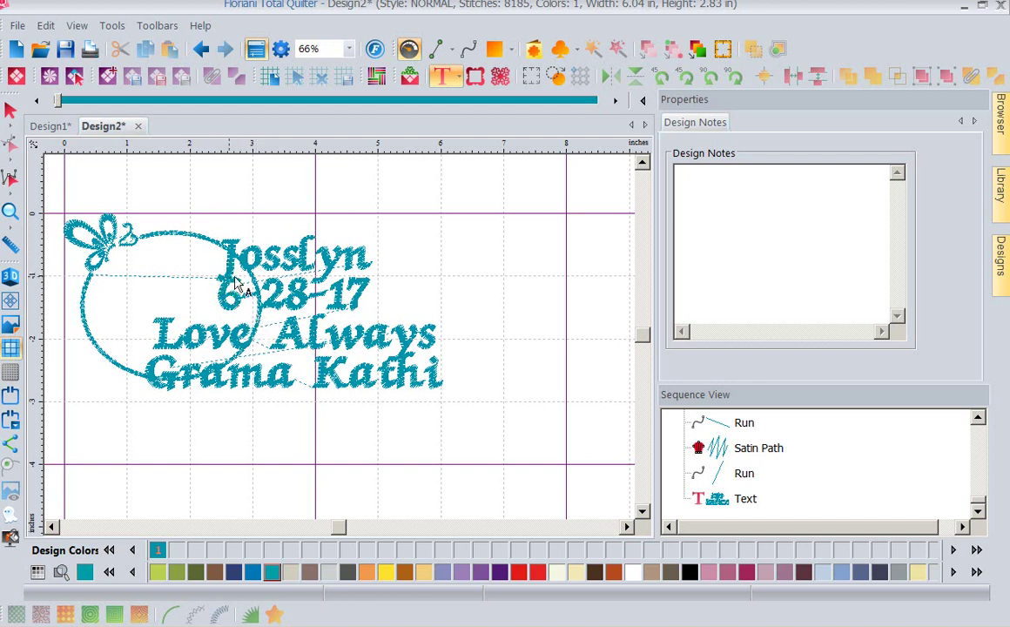
Step: Set the lettering's line spacing to 40% and apply it
left_click(307, 265)
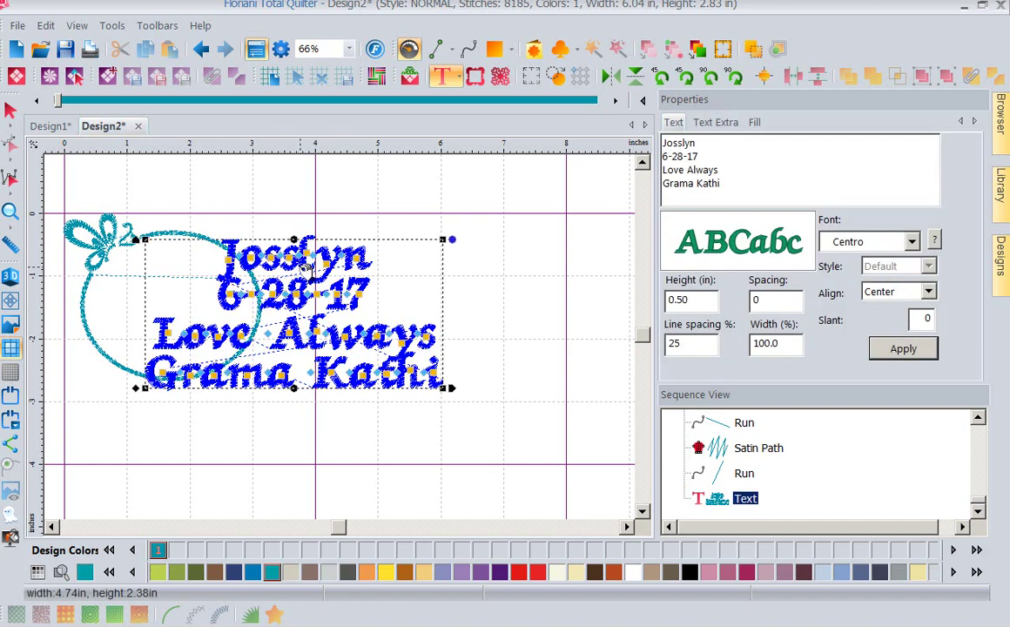
double_click(690, 344)
type("40")
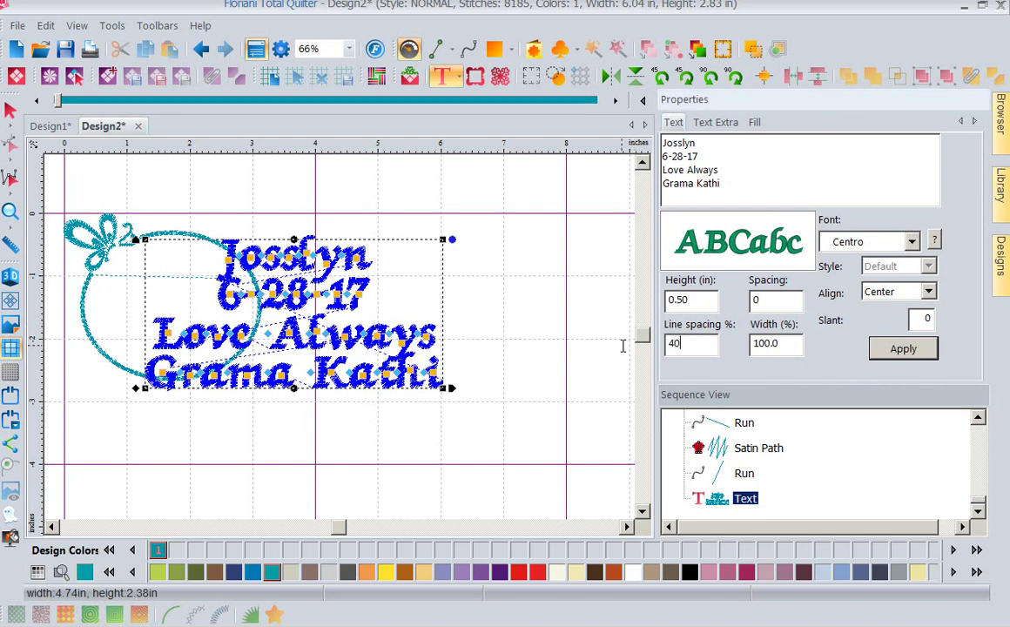
left_click(904, 352)
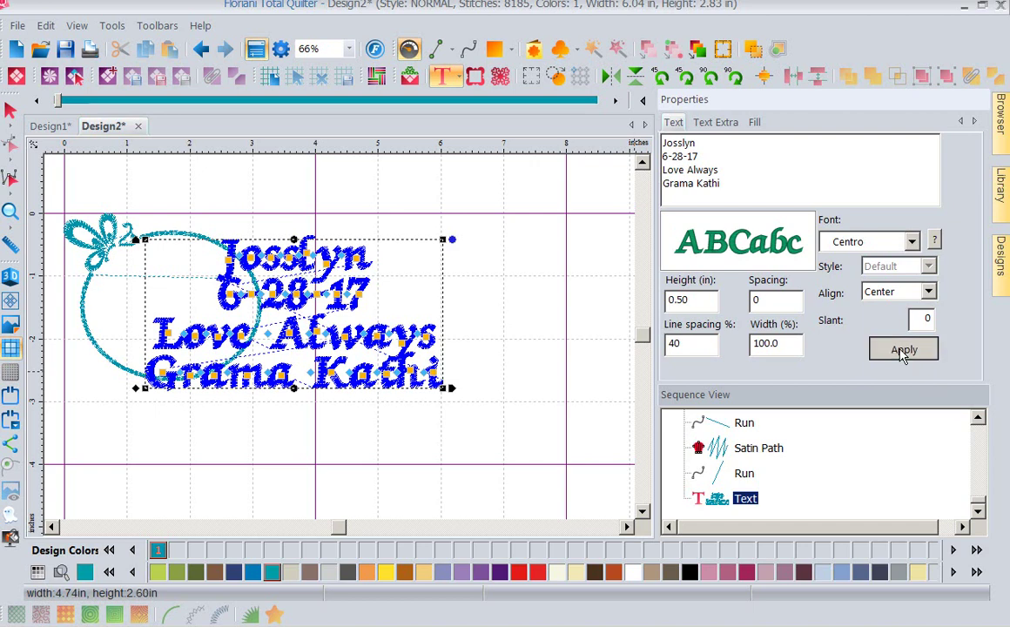
left_click(903, 352)
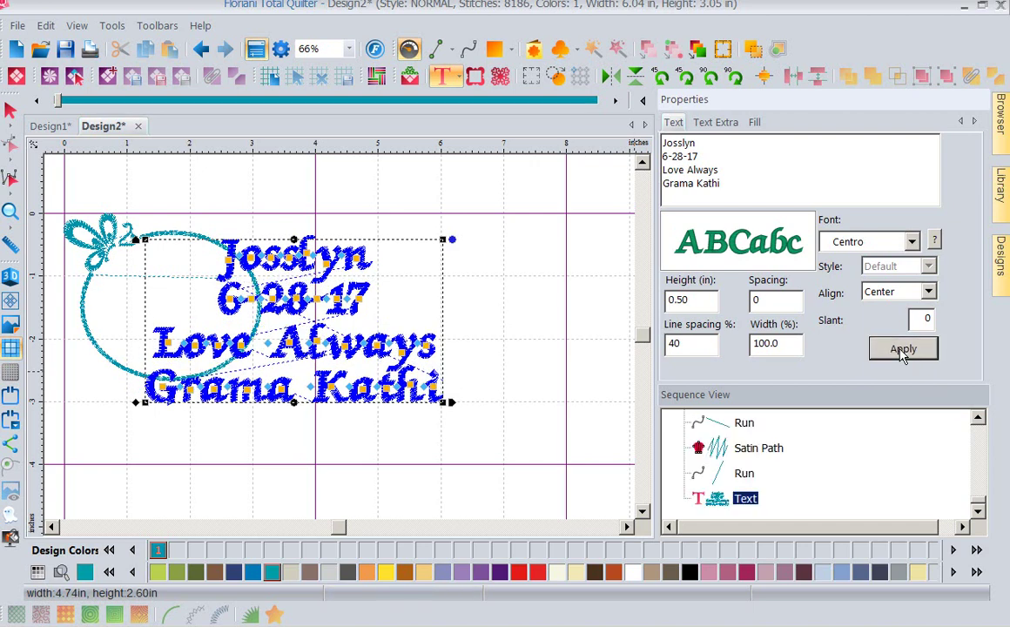
left_click(521, 332)
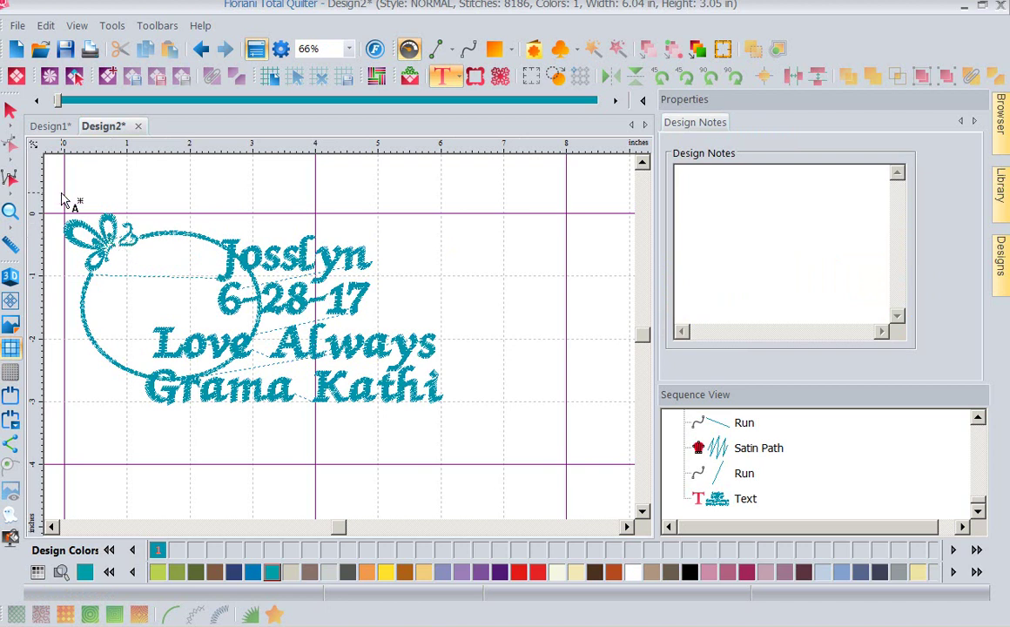
left_click(10, 111)
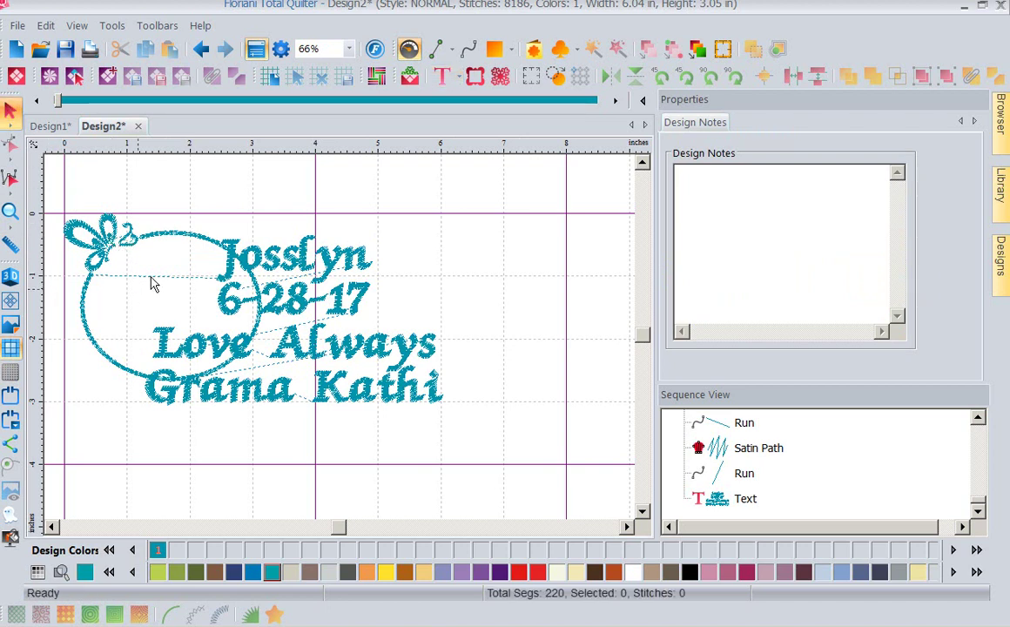
Step: Scale the oval border to about 197% (6.21 × 5.27 in) and move it up around the lettering
left_click(150, 243)
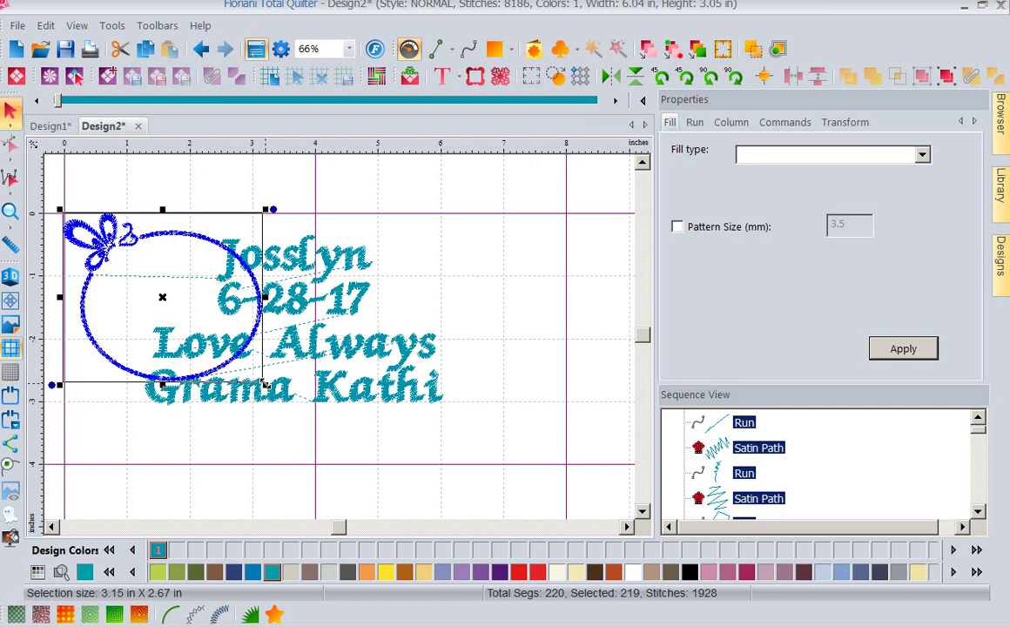
left_click_drag(266, 385, 524, 456)
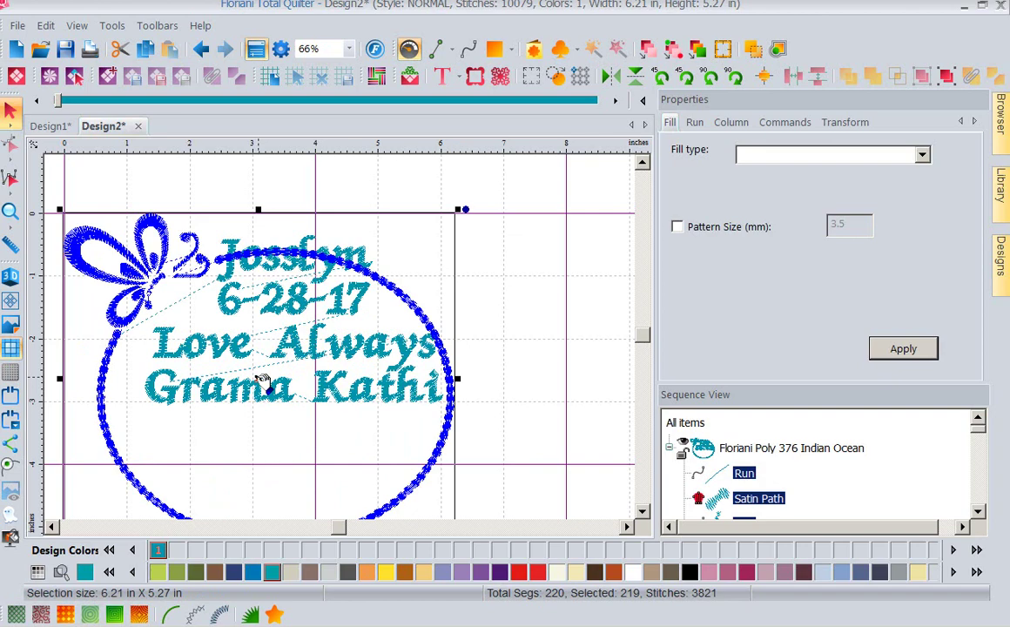
left_click_drag(263, 383, 272, 344)
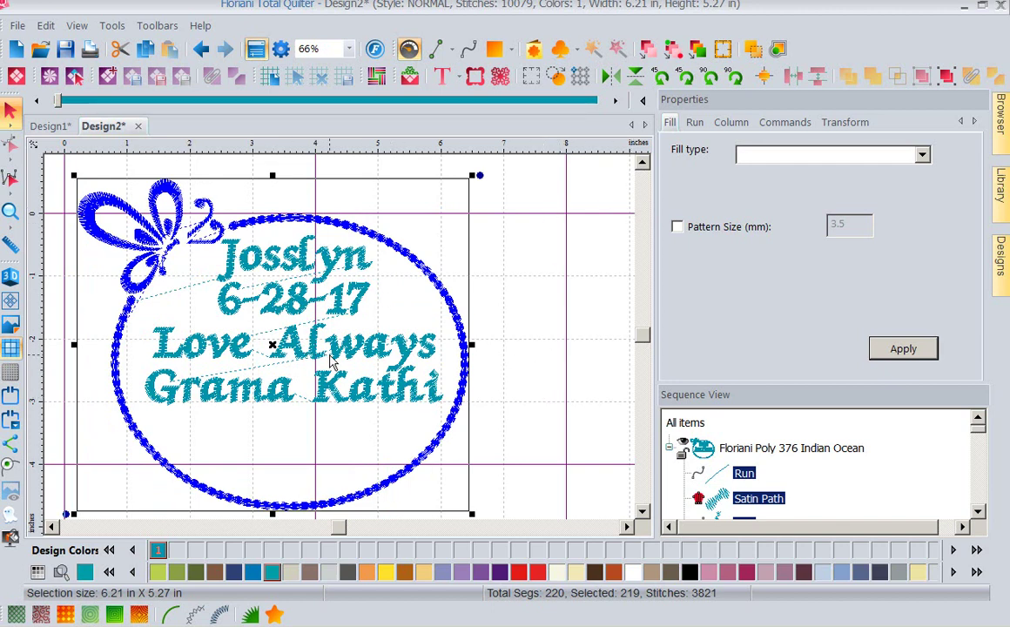
Step: Select all items and apply Center Selected Objects to centre the lettering in the frame
left_click(505, 325)
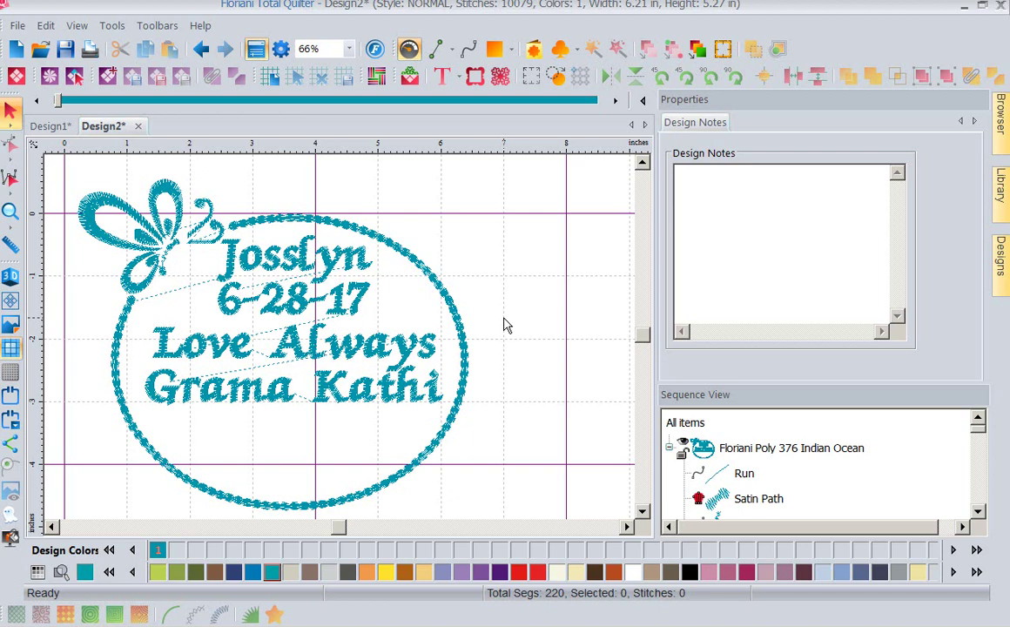
left_click(685, 424)
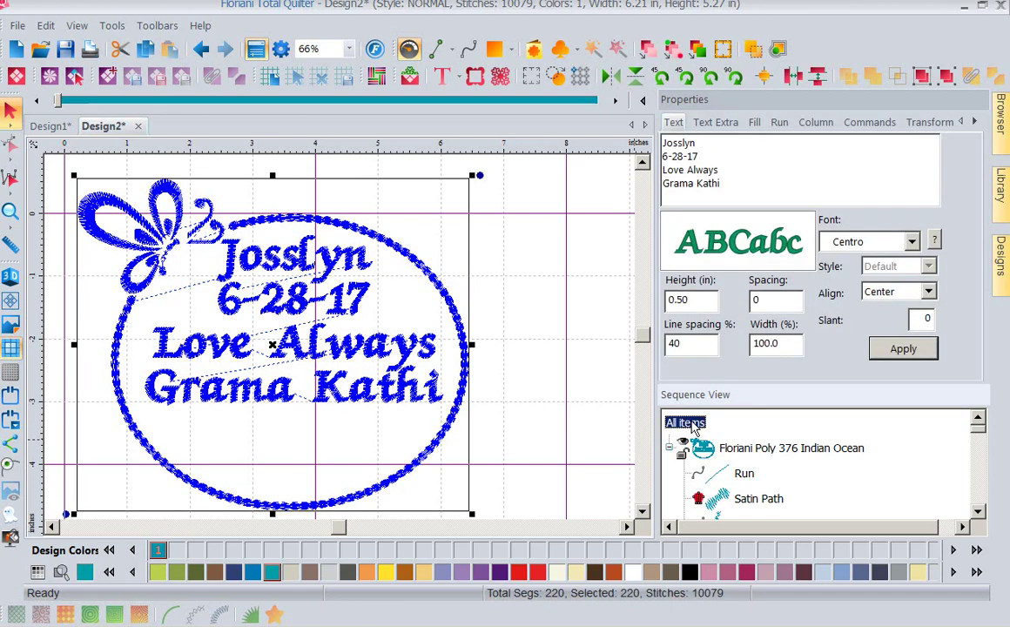
left_click(764, 79)
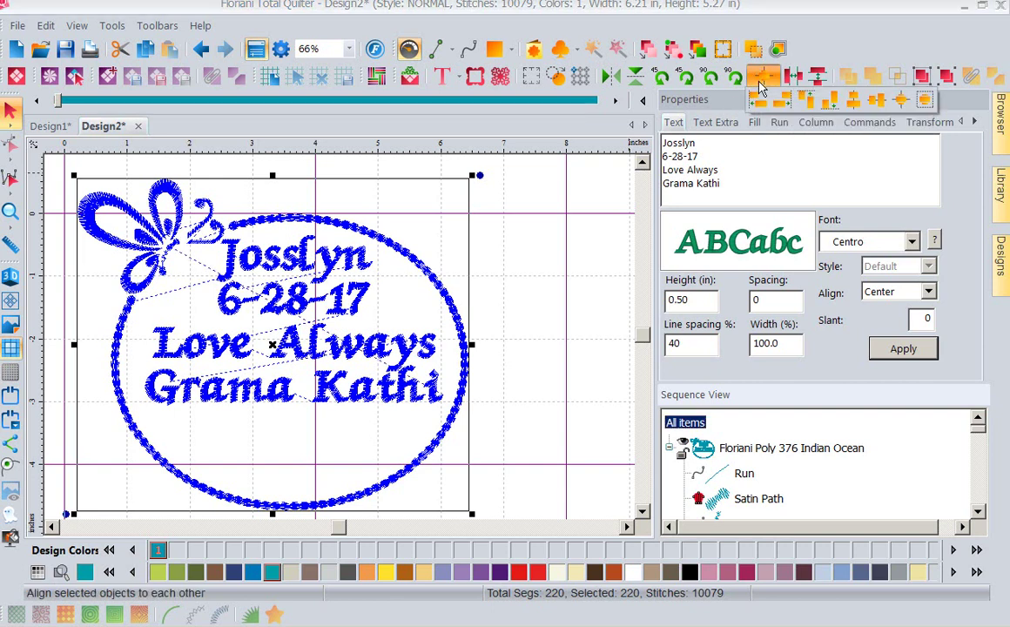
left_click(926, 102)
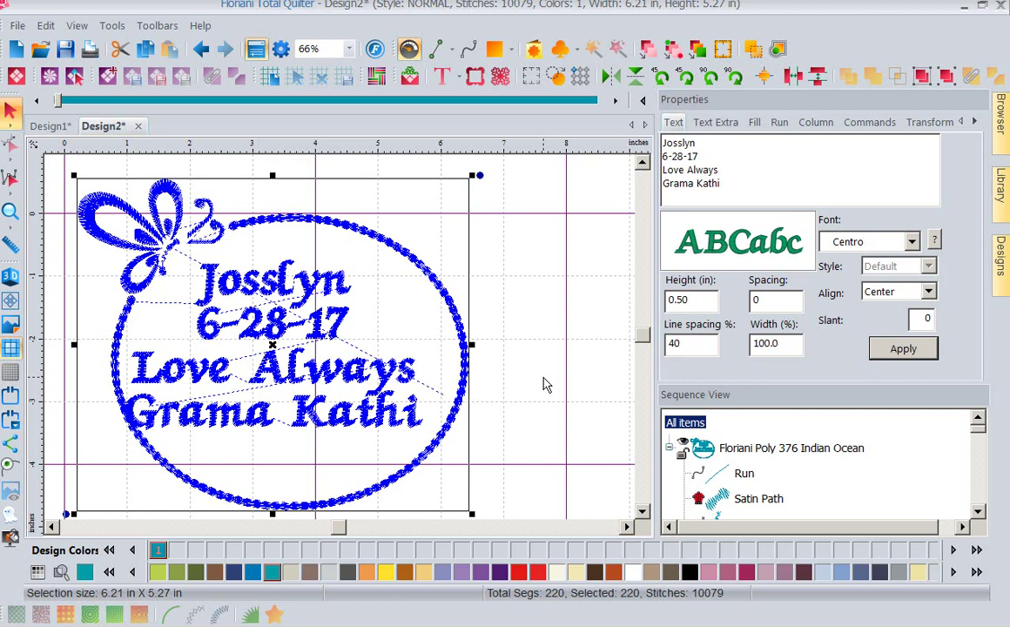
Step: Nudge just the lettering slightly right so it sits evenly in the oval frame, then deselect it
left_click(562, 315)
left_click(275, 367)
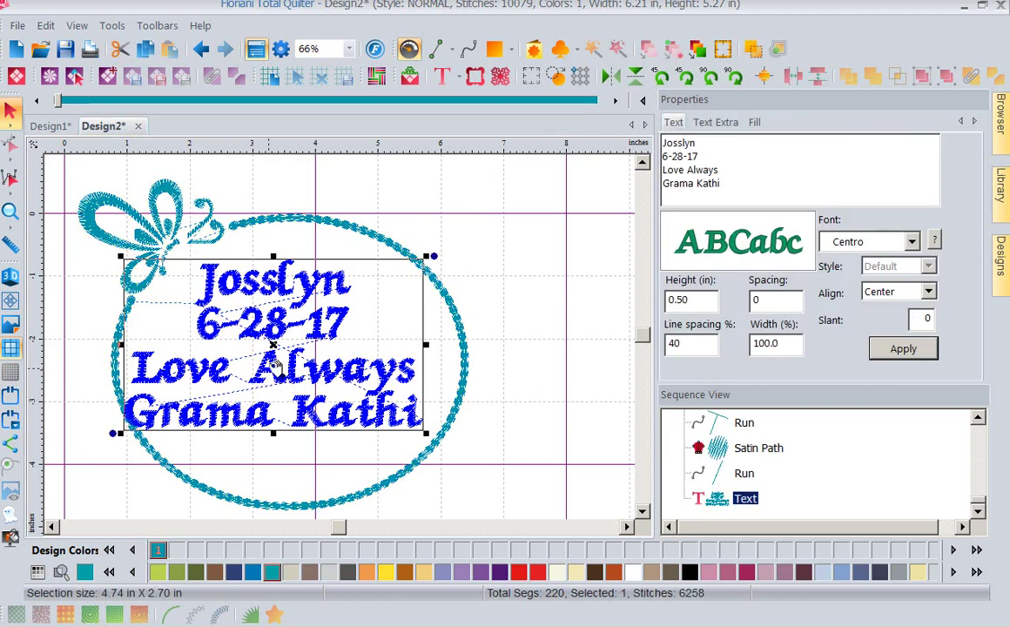
left_click_drag(280, 345, 305, 348)
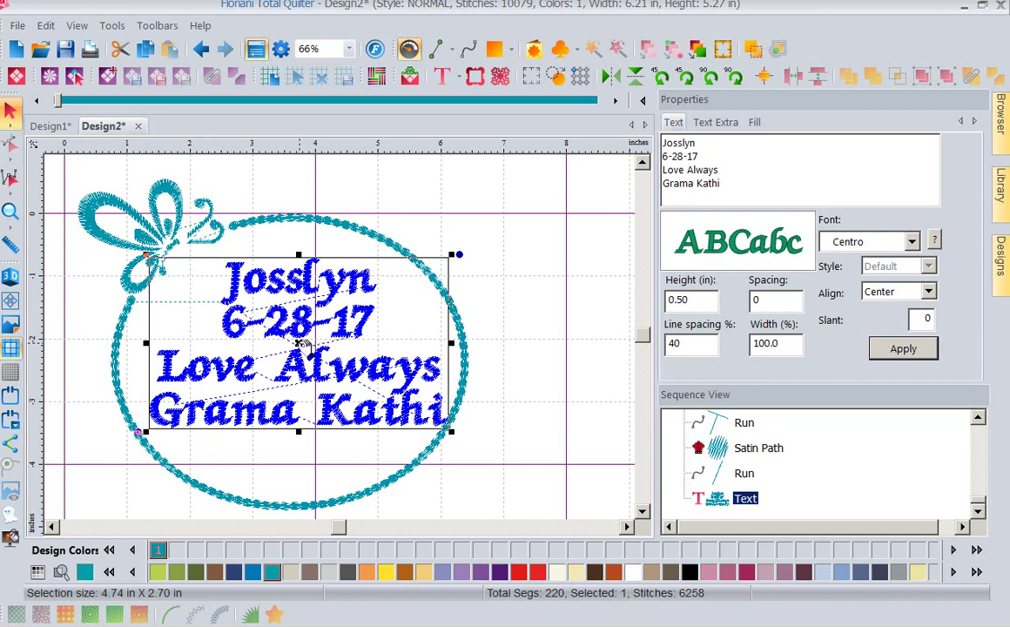
left_click_drag(301, 347, 295, 348)
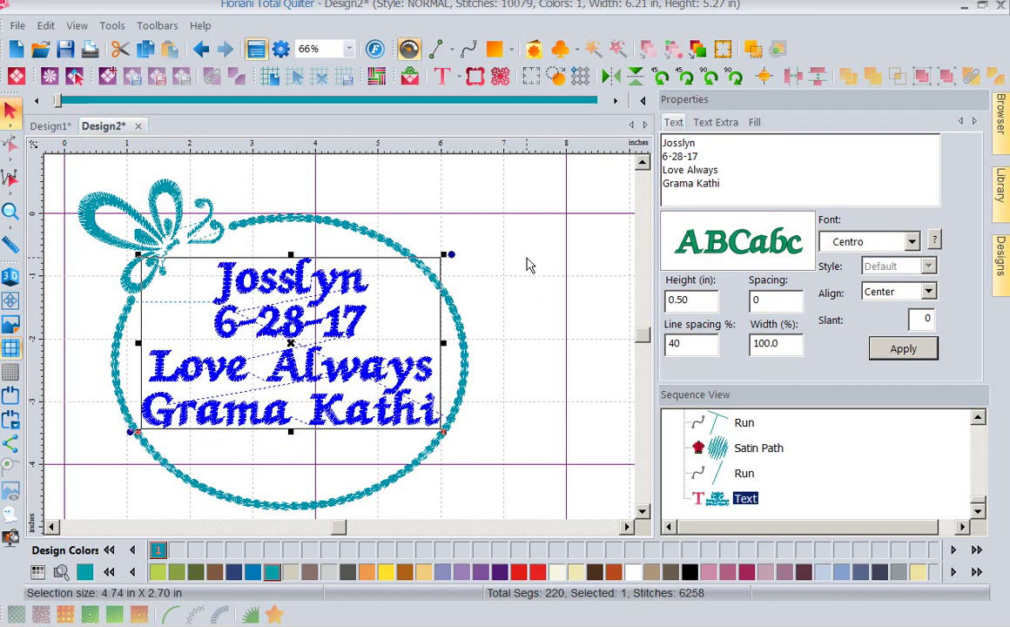
left_click(519, 333)
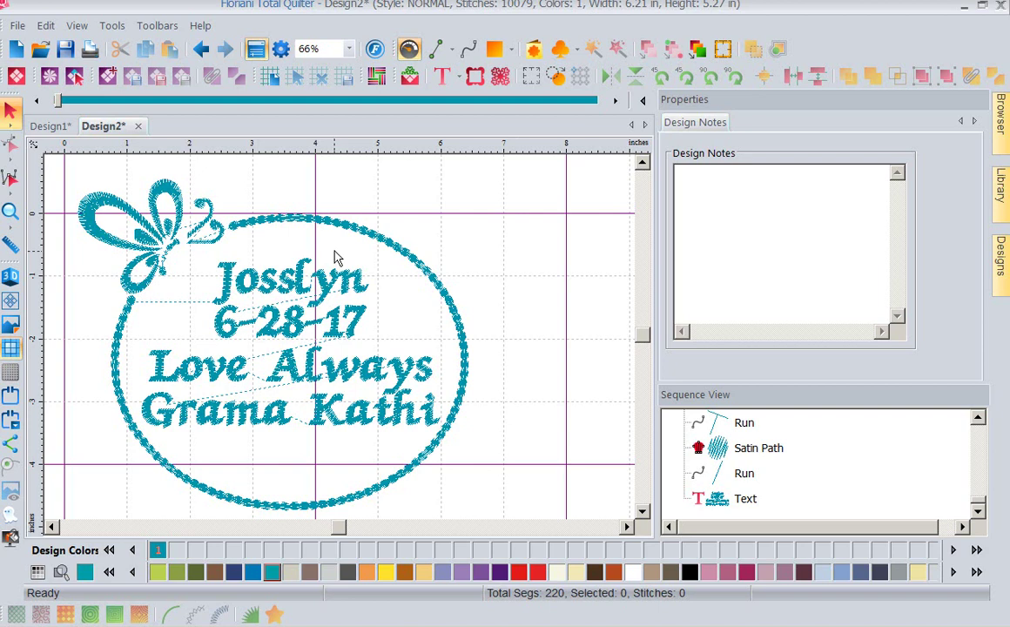
Step: Start a new design and insert the FQ-HR012 rectangular double border
left_click(16, 49)
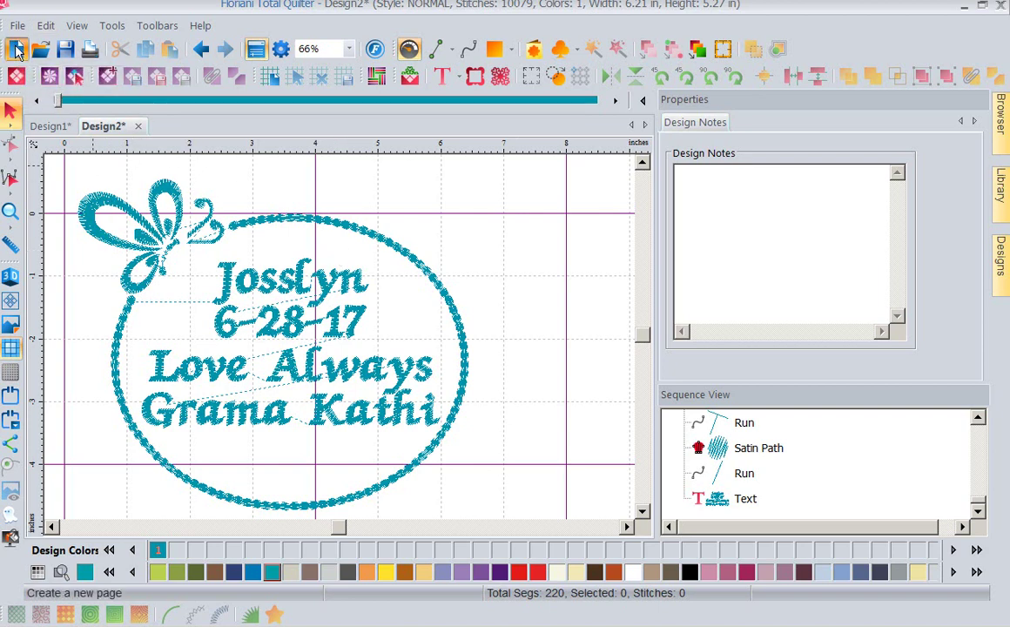
left_click(475, 77)
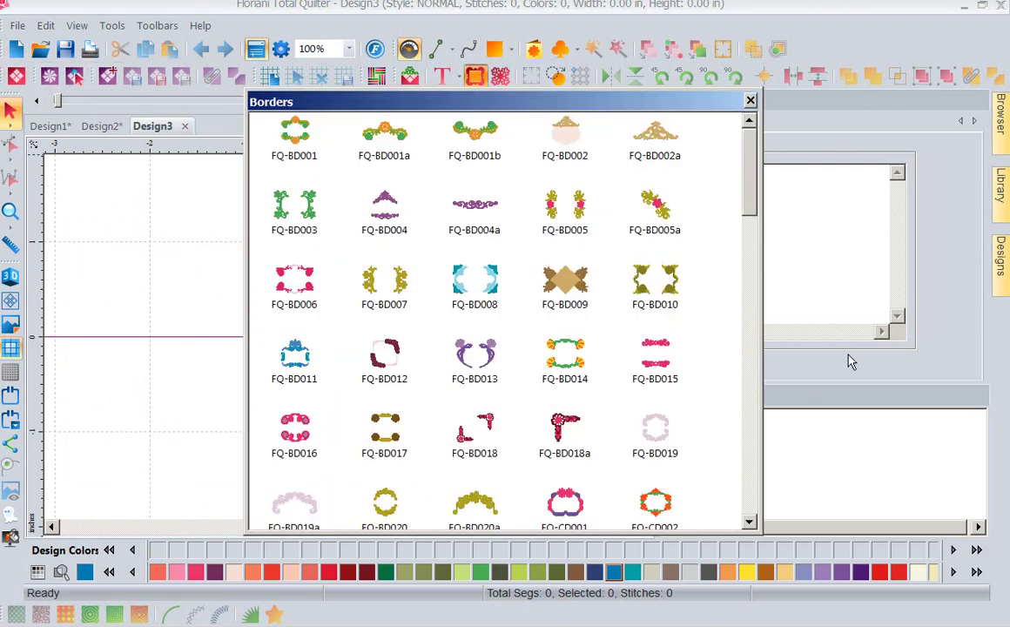
left_click_drag(750, 207, 756, 419)
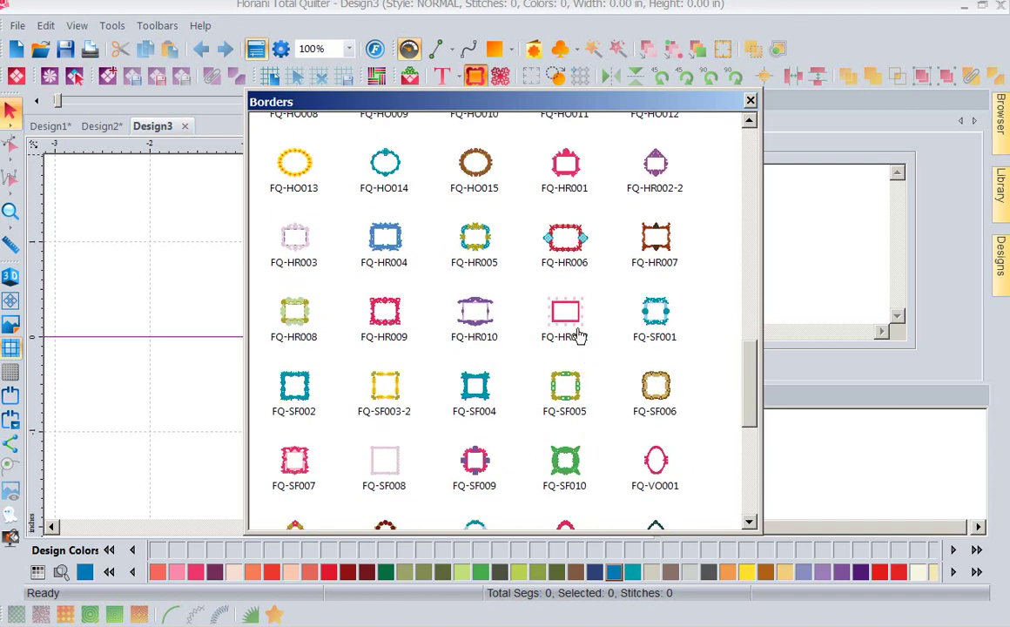
double_click(568, 317)
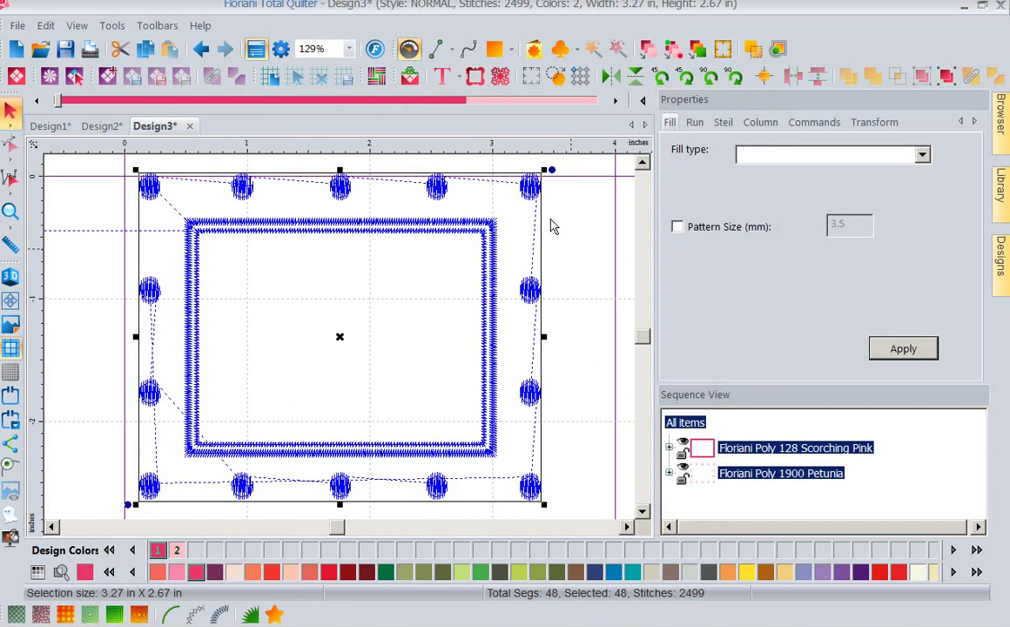
left_click(582, 273)
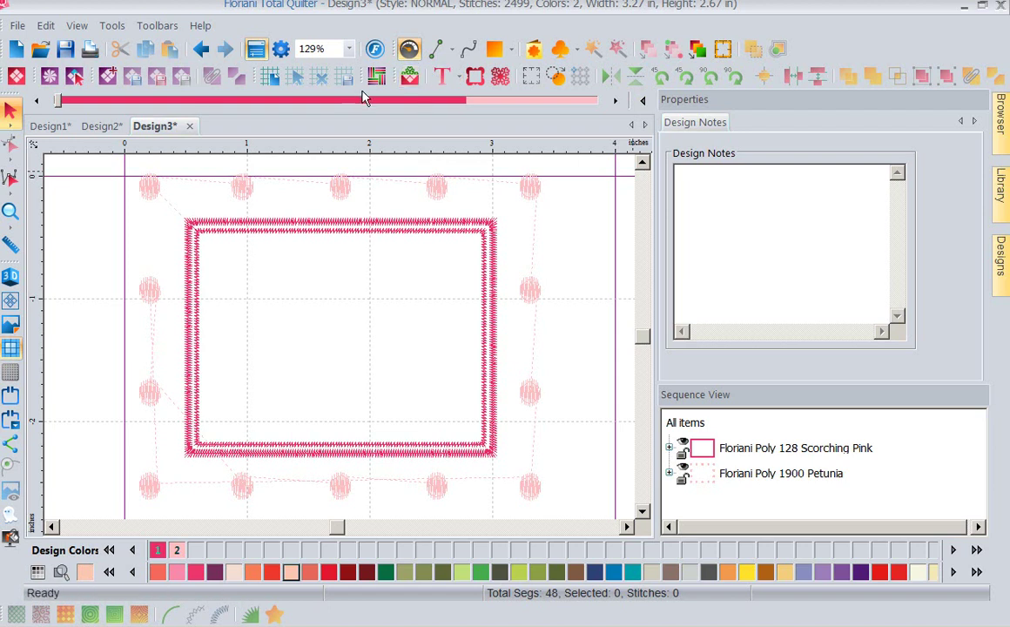
Step: Choose the standard Text tool from the text tool variants
left_click(444, 82)
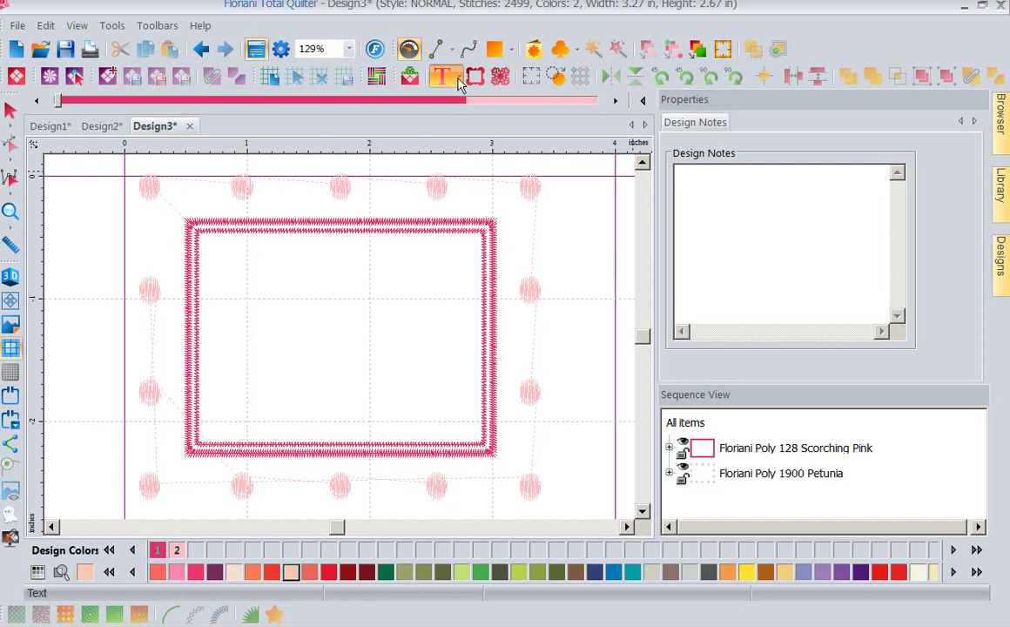
left_click(461, 81)
left_click(441, 101)
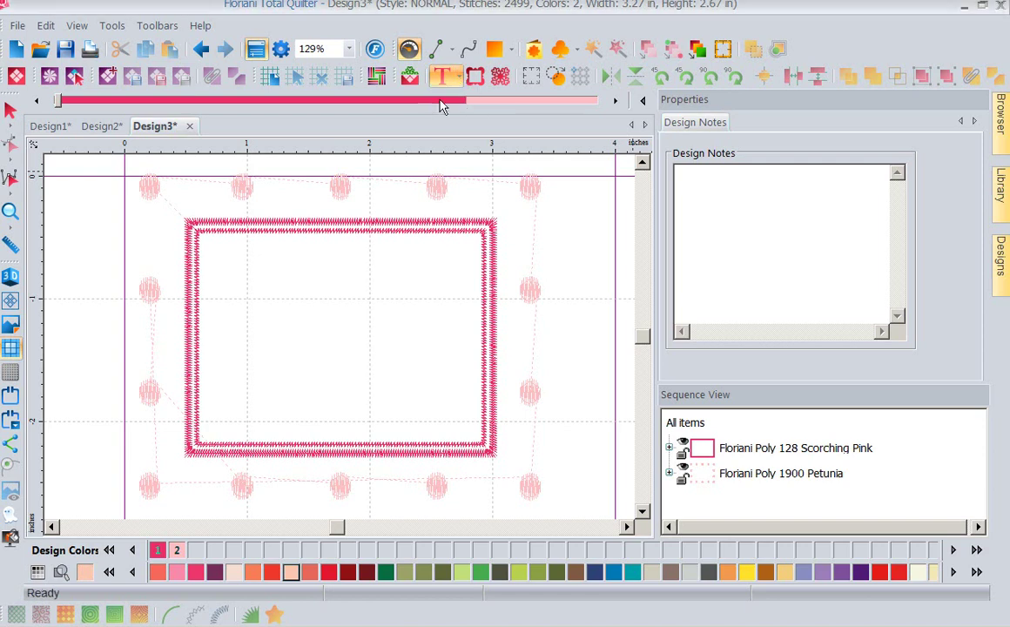
Step: Place a MY TEXT object in the border and set its font to Line Small 4mm
left_click(277, 349)
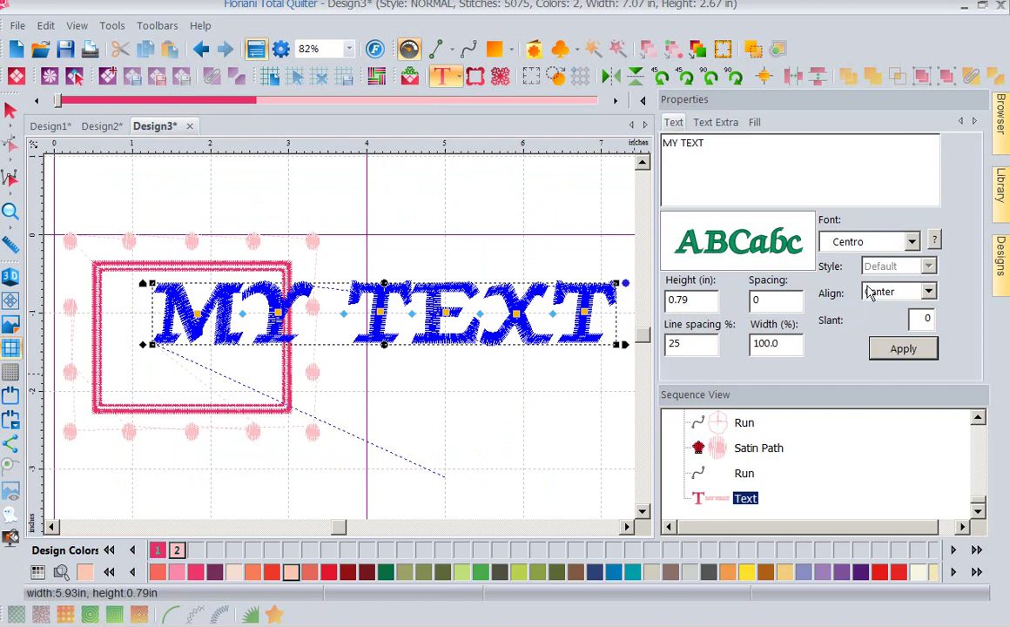
left_click(912, 242)
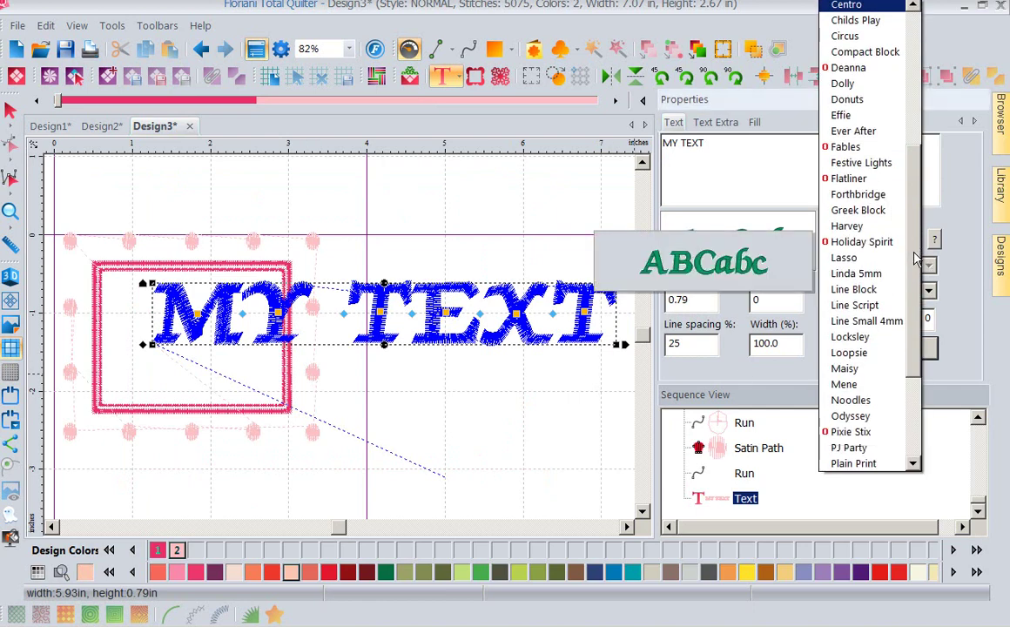
scroll(914, 252, "up", 1)
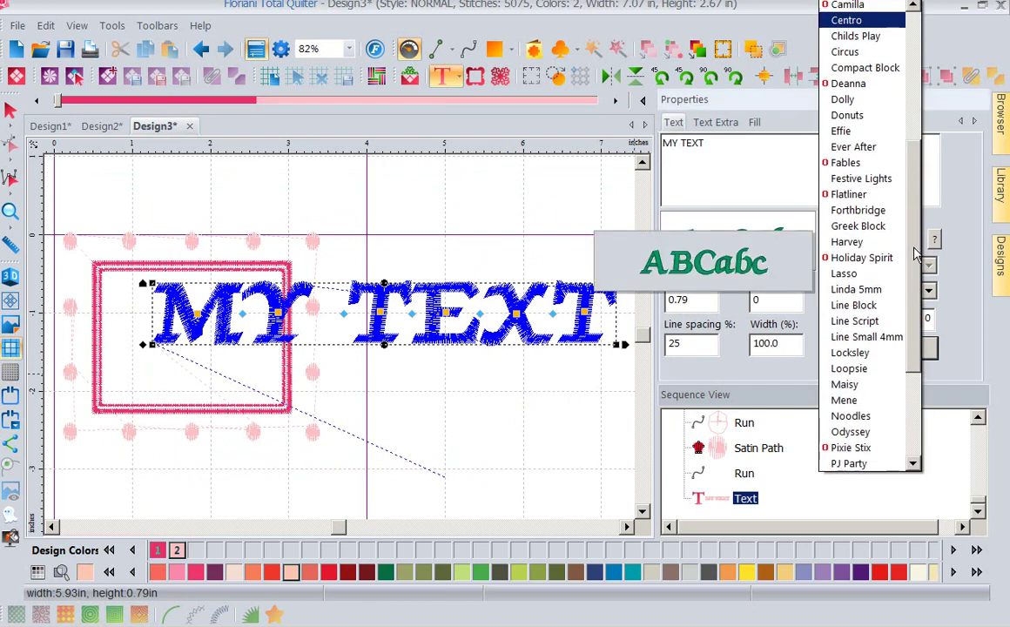
left_click(875, 338)
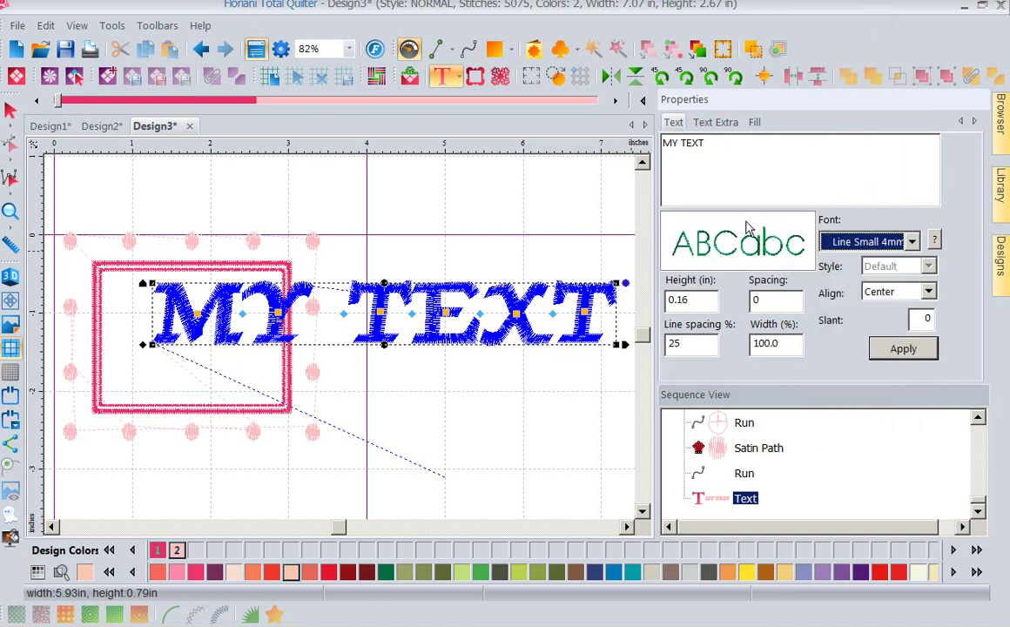
Step: Replace MY TEXT with 'Made for' plus recipient's name, July 7th 2017, Happy Birthday, and giver's name
left_click_drag(710, 155, 525, 133)
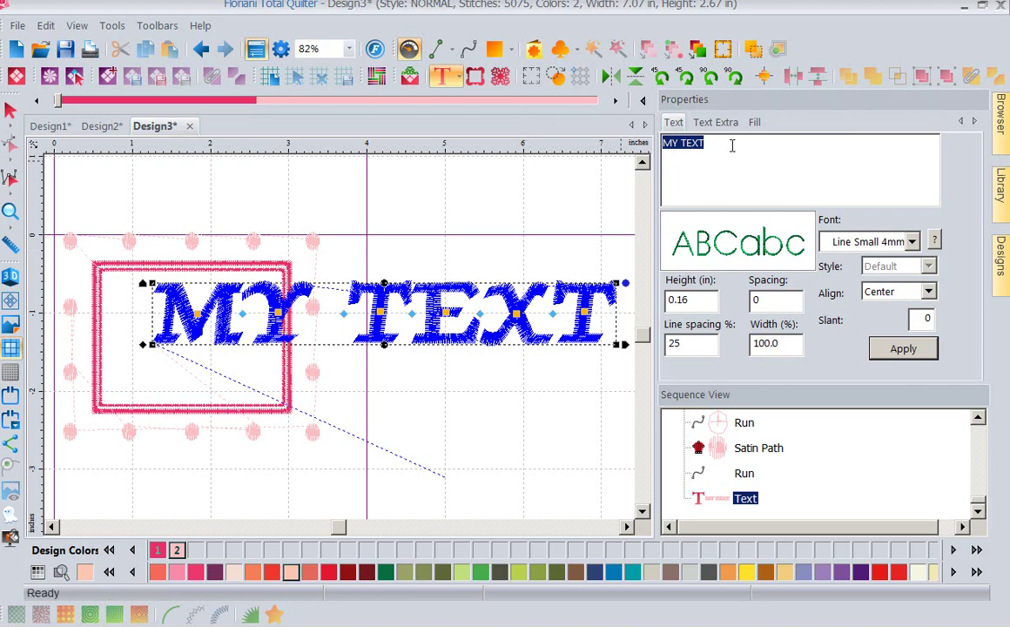
type("Made for ")
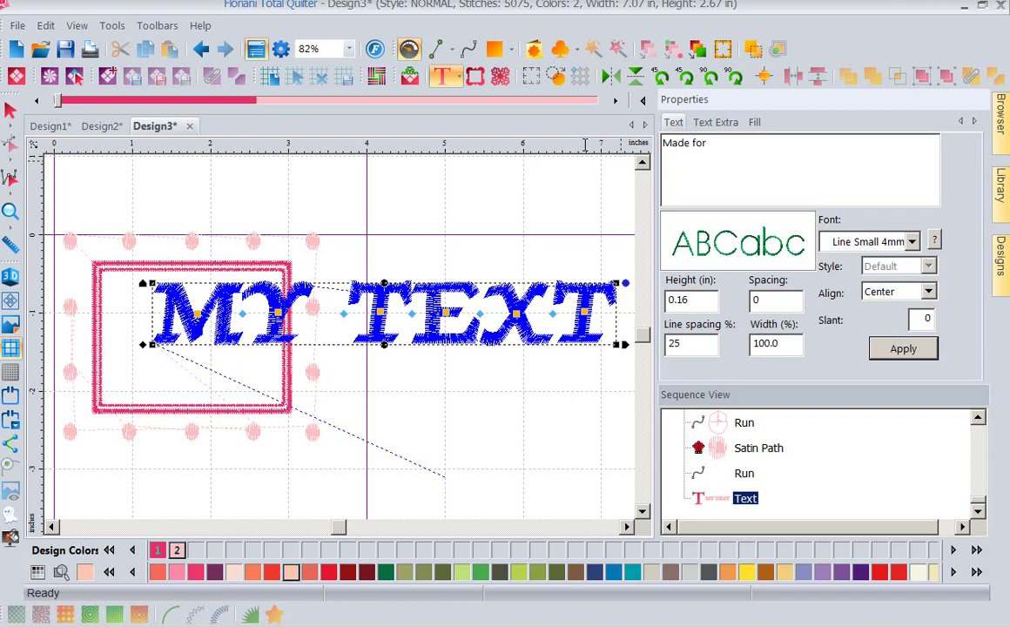
type("No")
key("BackSpace")
type("Madi ")
type("7")
key("BackSpace")
type("July 7th 2017")
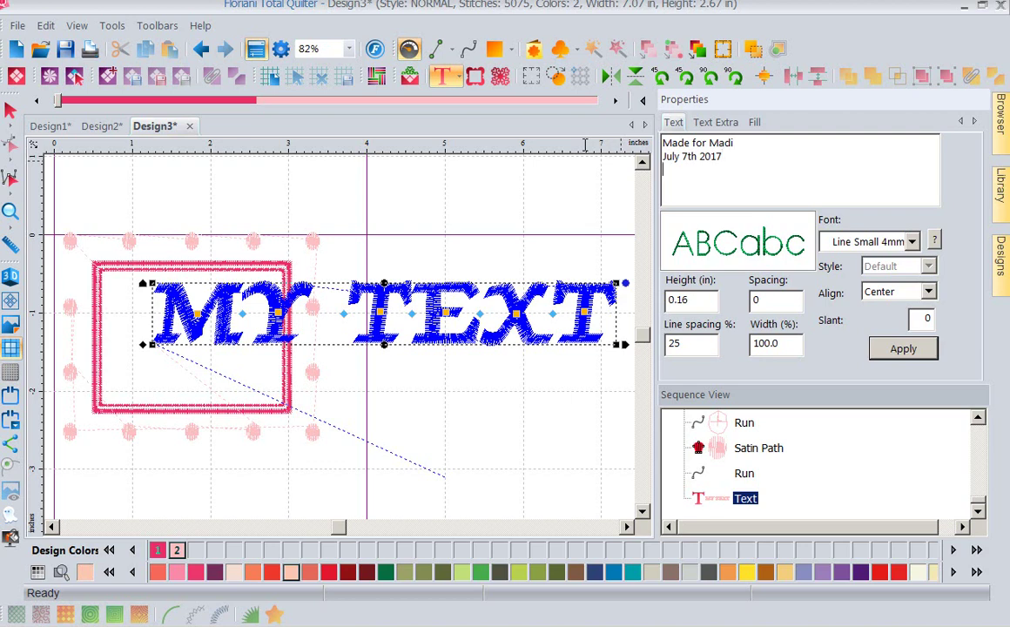
type("Happy ")
type("Birthday ")
type("G")
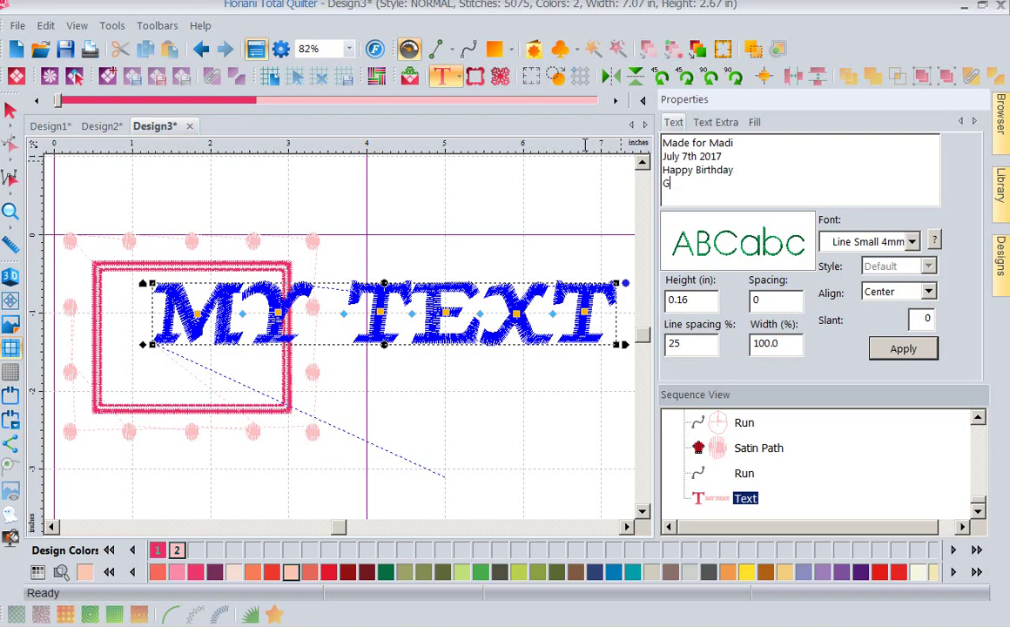
type("rama Kathi")
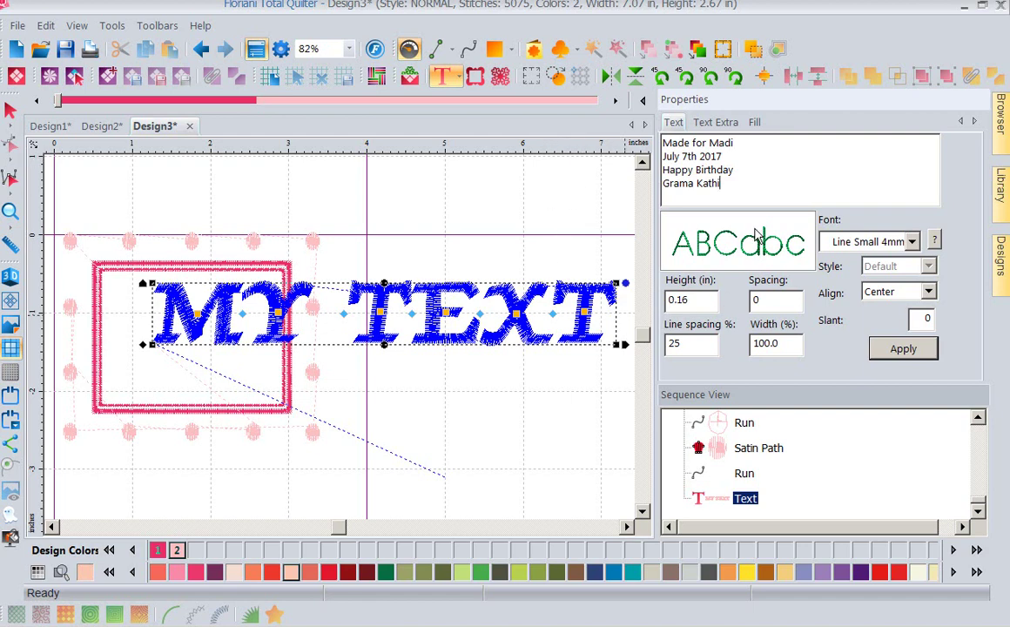
mouse_move(756, 234)
Step: Apply the new four-line wording, then move the text up and left inside the border
left_click(904, 350)
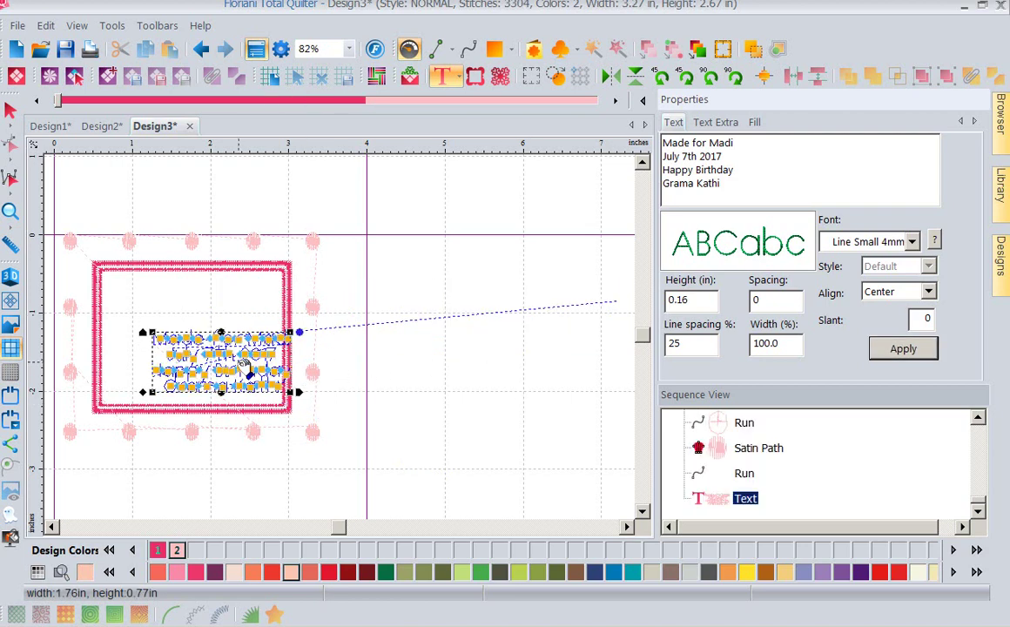
left_click_drag(246, 364, 212, 338)
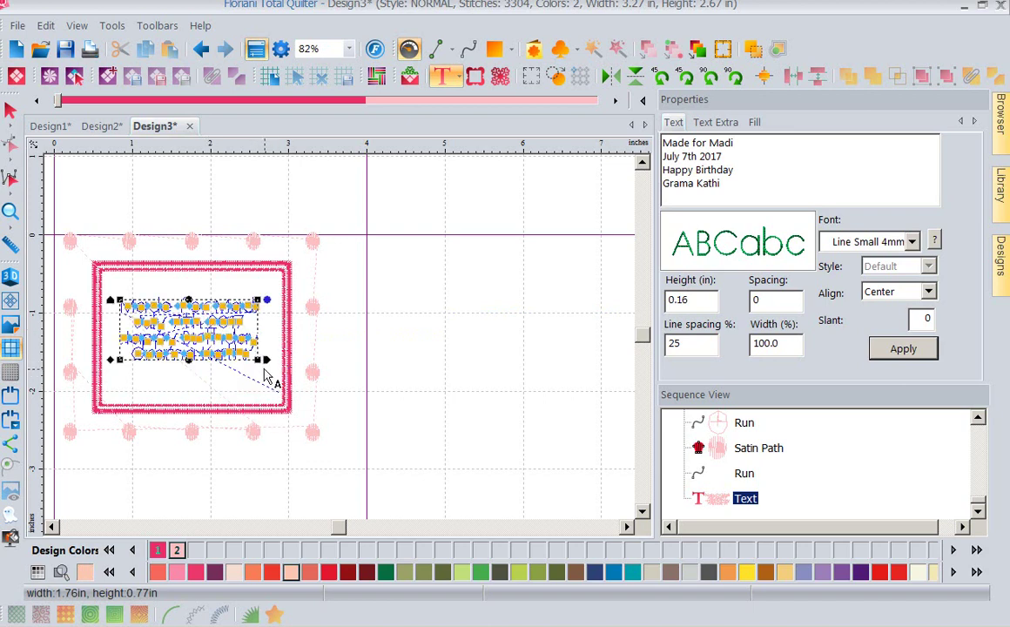
Step: Reshape and stretch the text block, widening its lines to 114.9%
left_click_drag(236, 335, 270, 370)
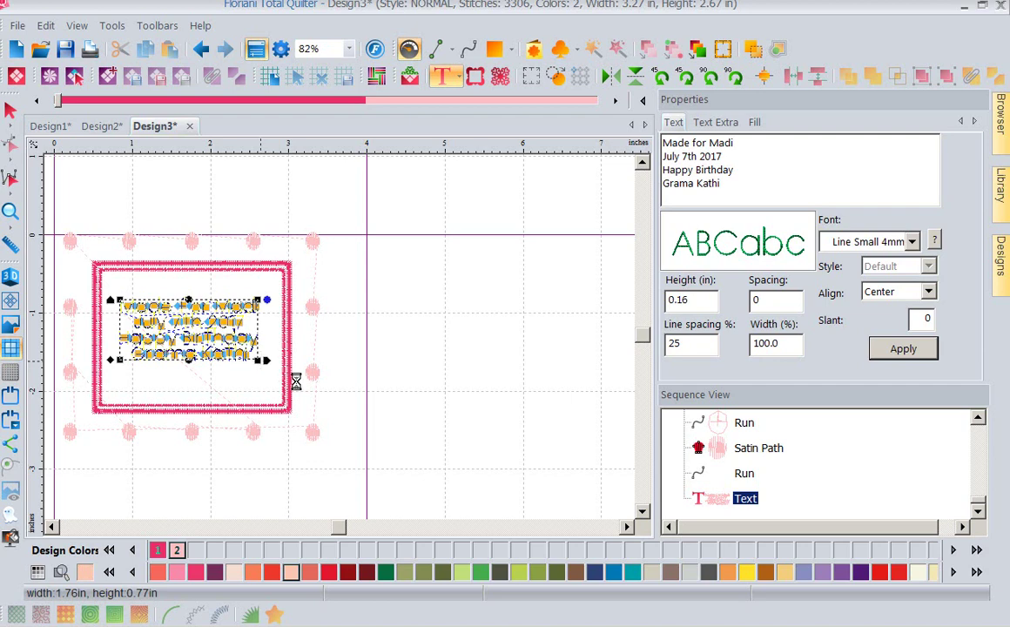
left_click(201, 50)
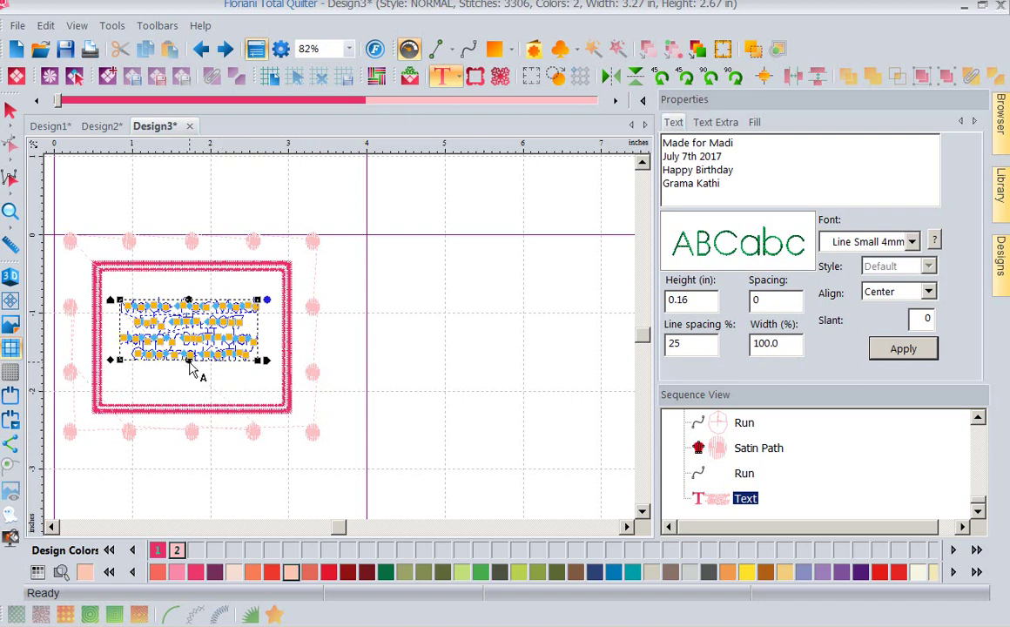
left_click_drag(189, 361, 189, 362)
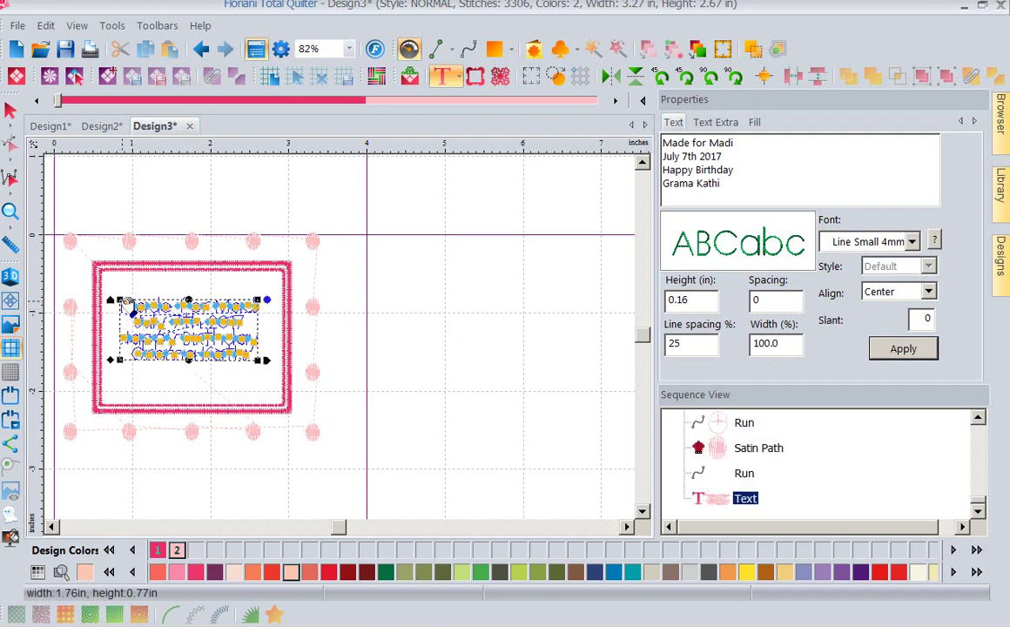
left_click_drag(127, 304, 125, 277)
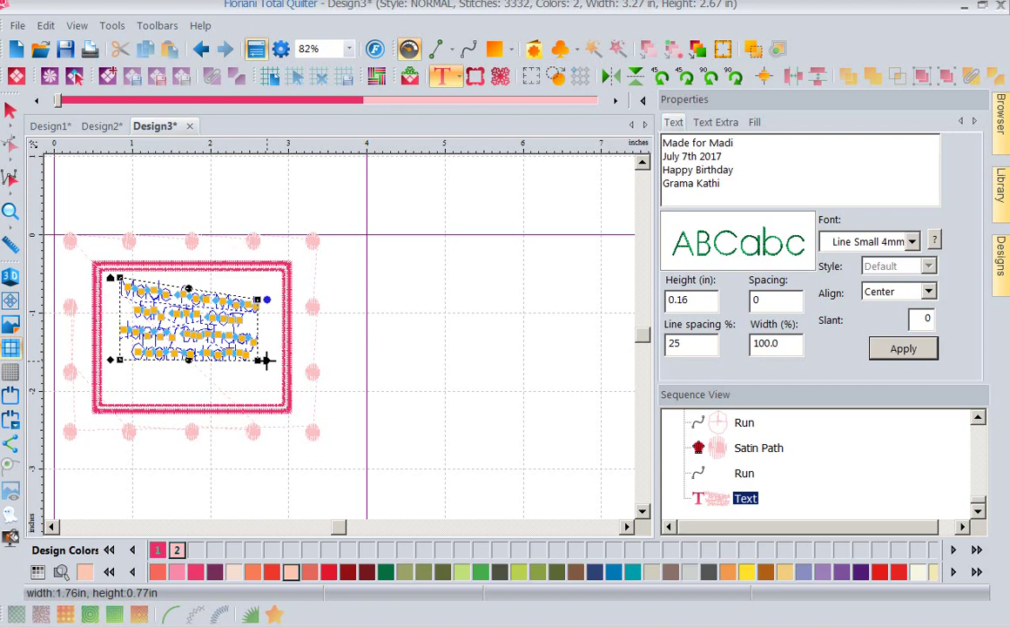
left_click_drag(265, 360, 288, 361)
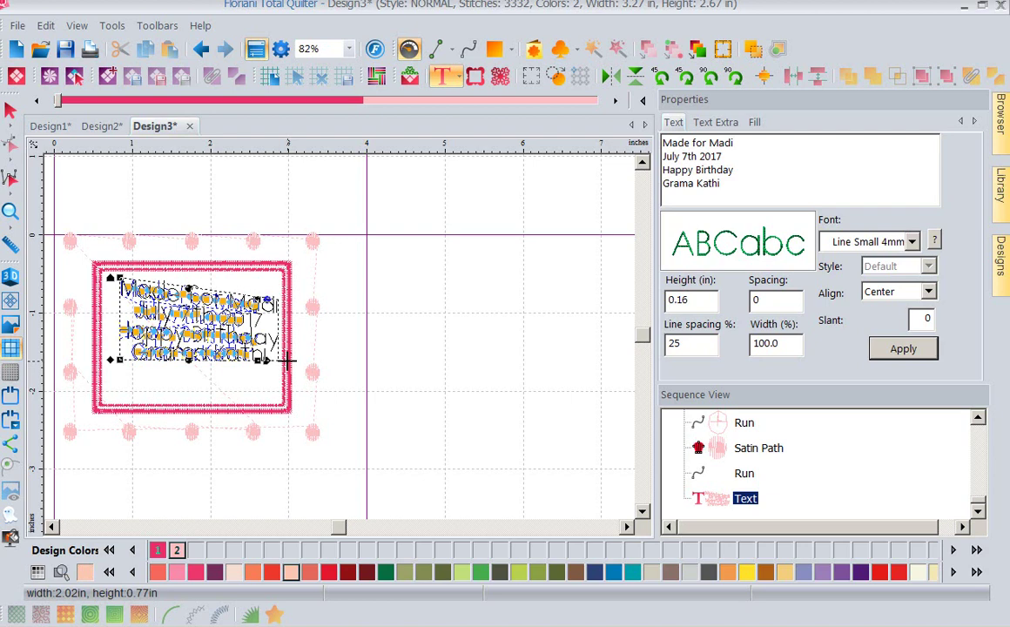
left_click_drag(287, 361, 287, 359)
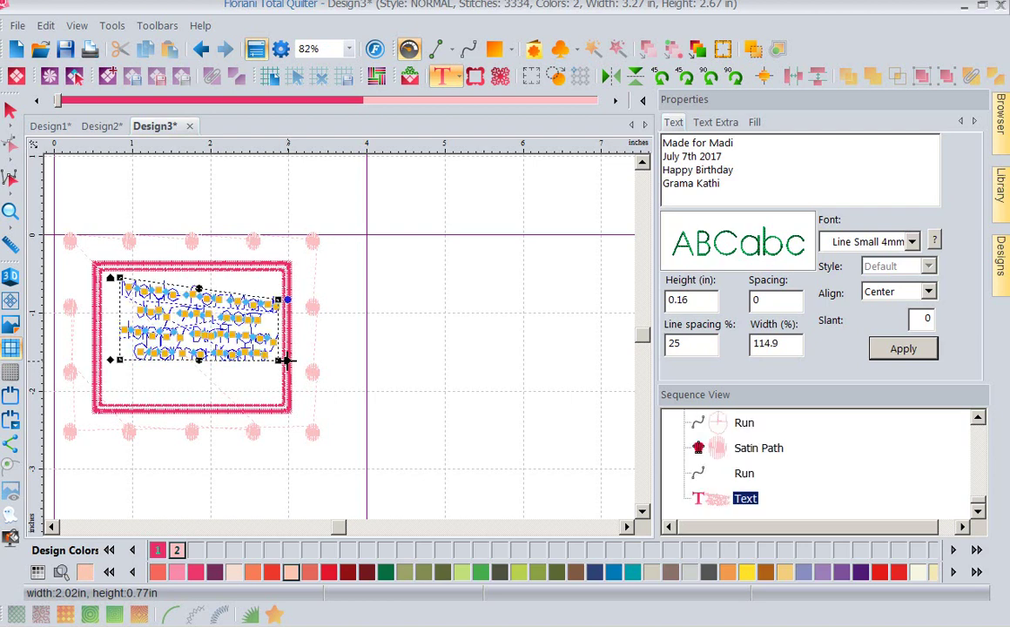
left_click(373, 294)
Step: Undo the width and warp changes so the text is a straight block at 100% width
left_click(199, 352)
left_click(201, 54)
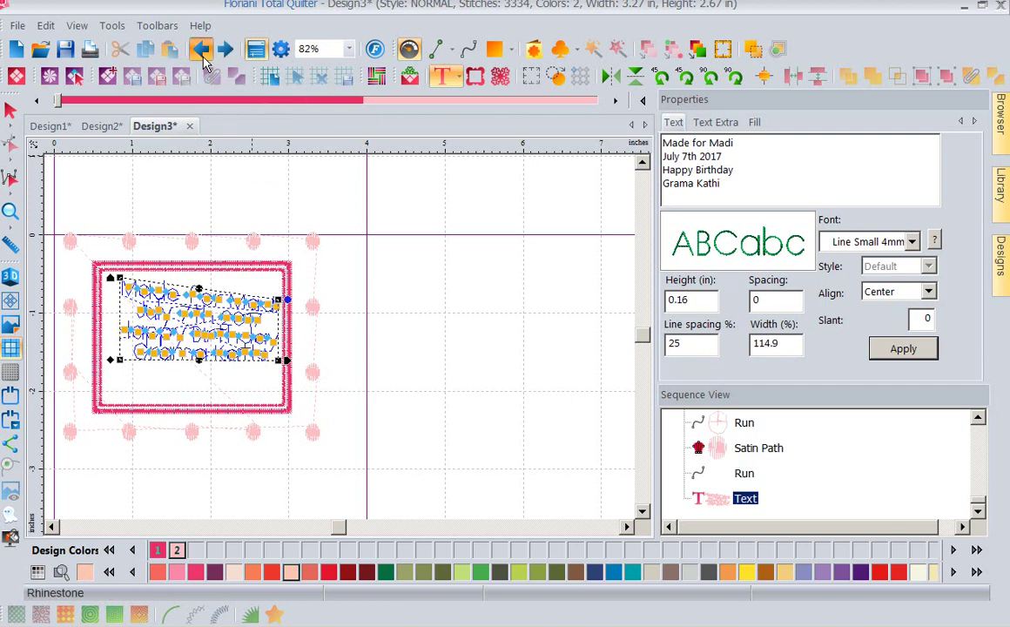
left_click(200, 54)
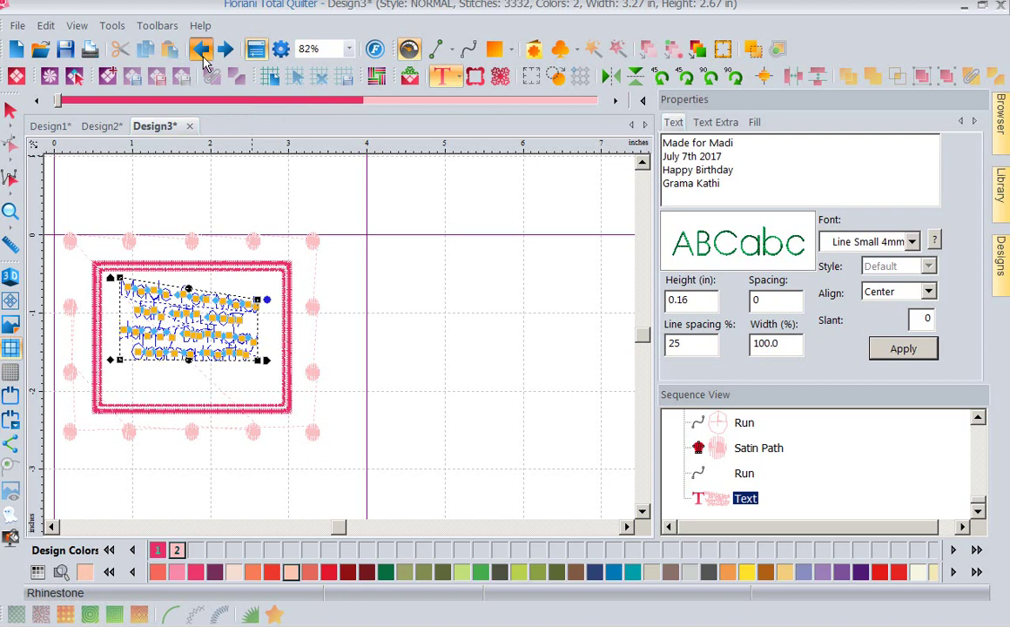
left_click(200, 54)
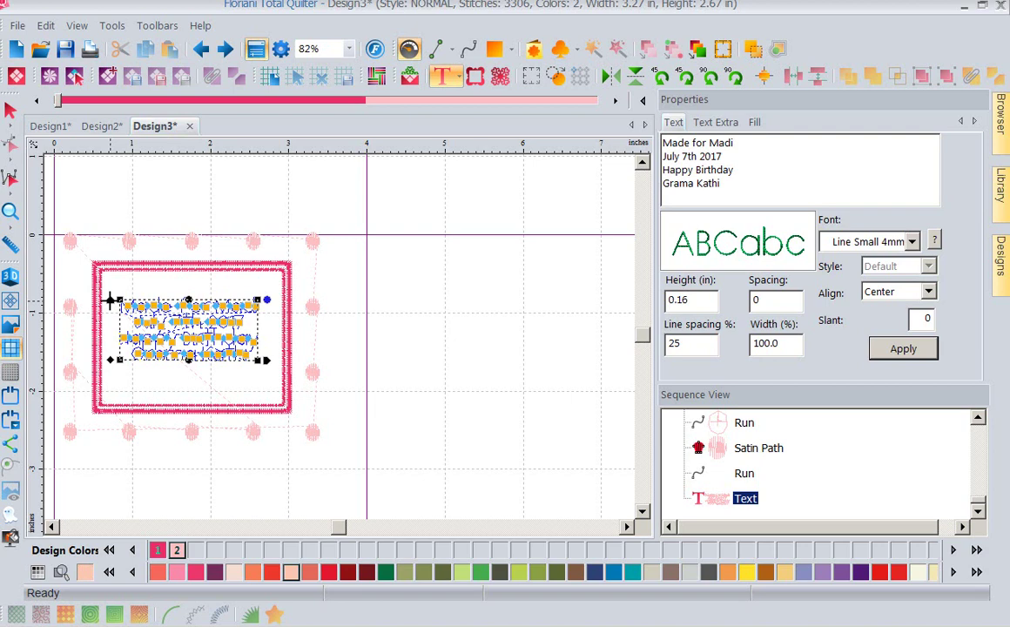
Step: Enlarge the text slightly, then select all objects and centre them on each other
mouse_move(109, 301)
left_mouse_down()
mouse_move(102, 282)
mouse_move(112, 293)
left_mouse_up()
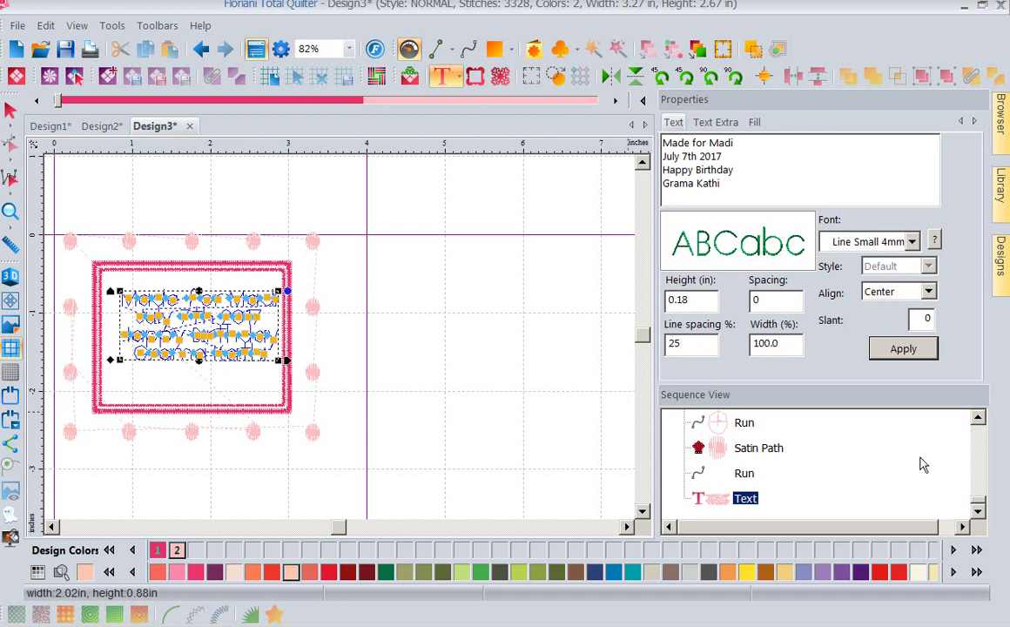
scroll(688, 435, "up", 5)
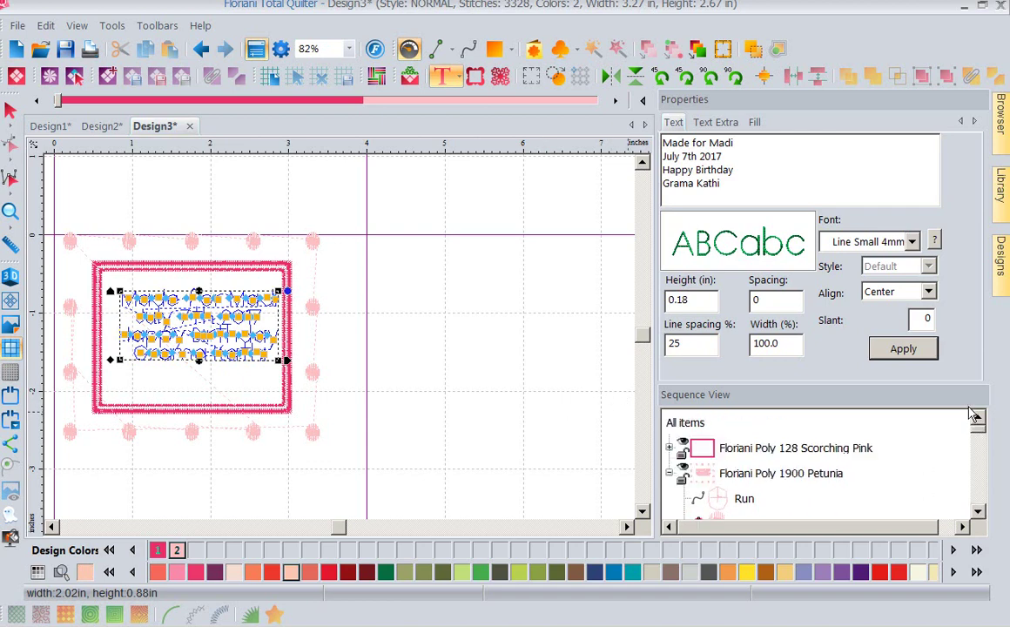
left_click(688, 423)
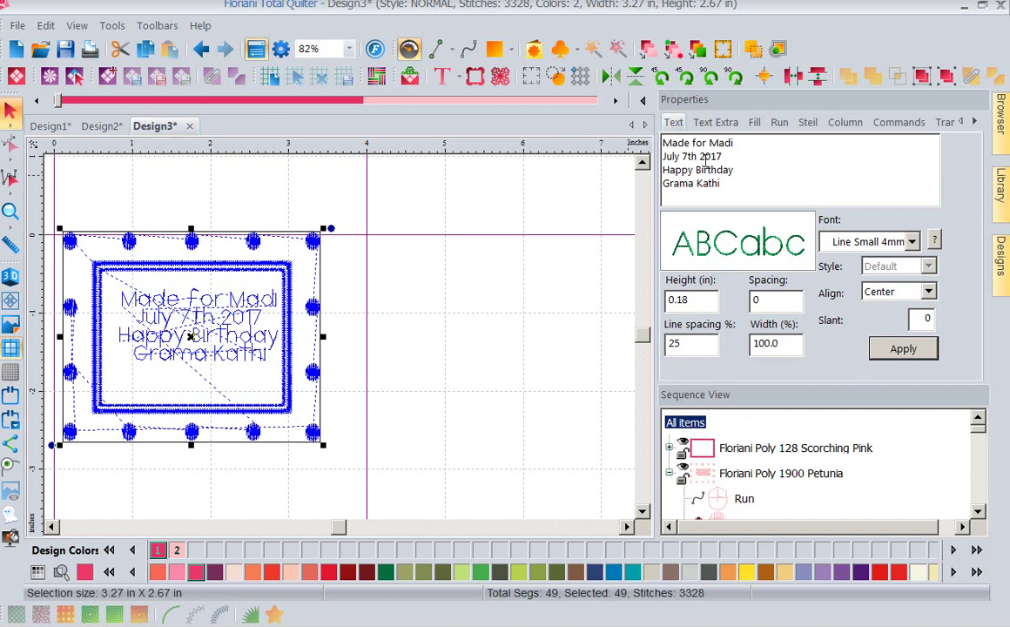
left_click(765, 80)
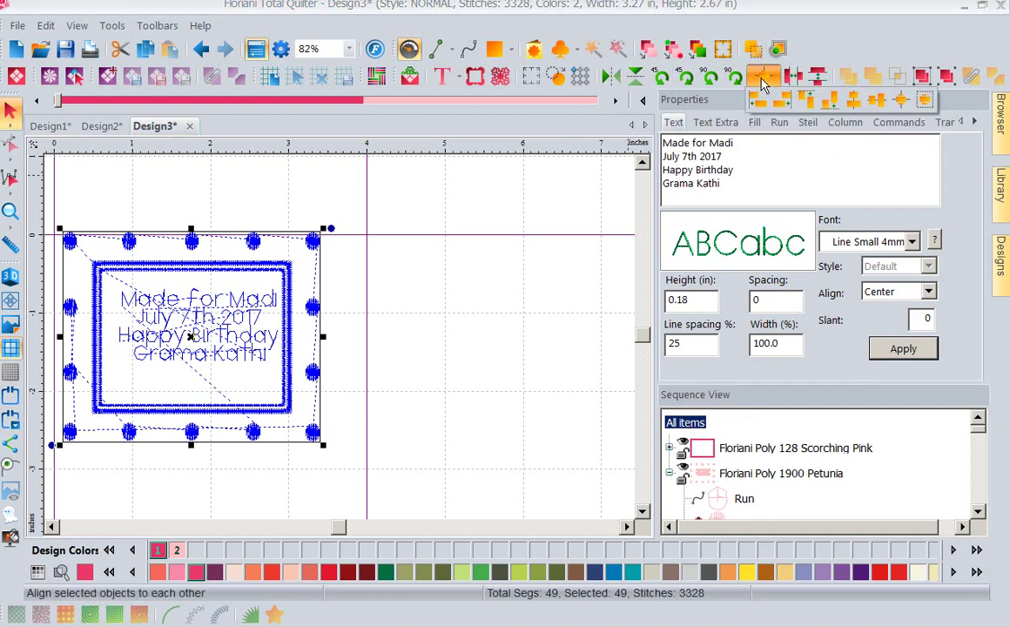
left_click(926, 102)
left_click(473, 270)
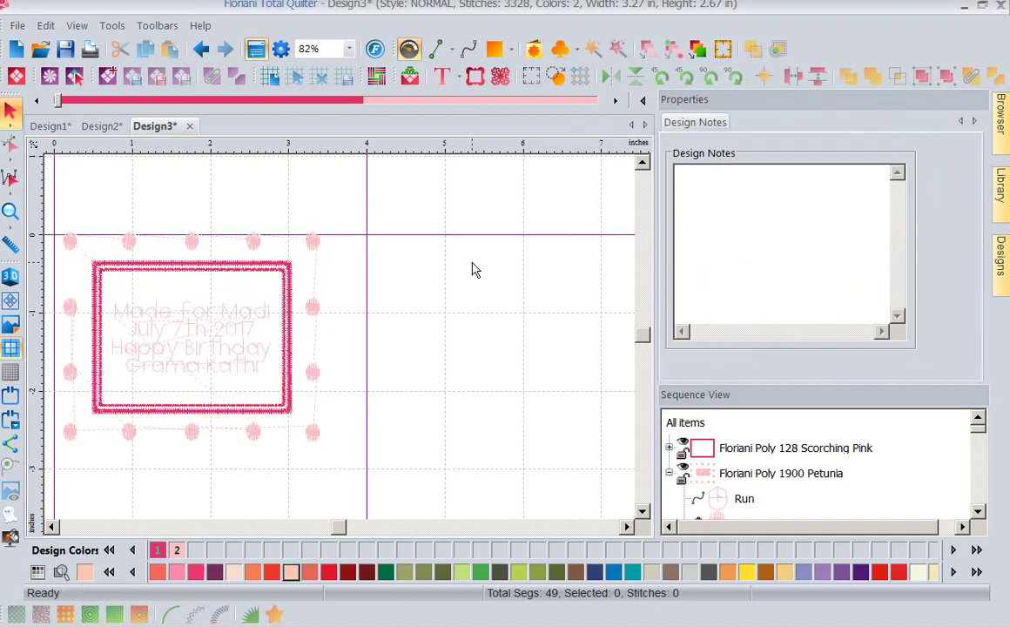
Step: Give the label text the pink Design Color 1 thread
left_click(180, 348)
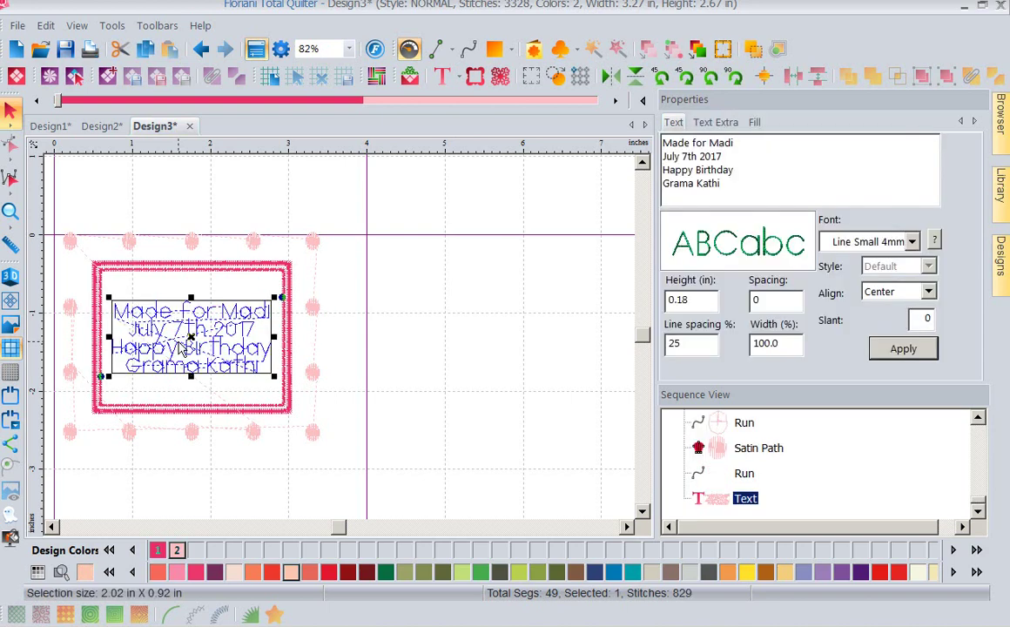
left_click(158, 551)
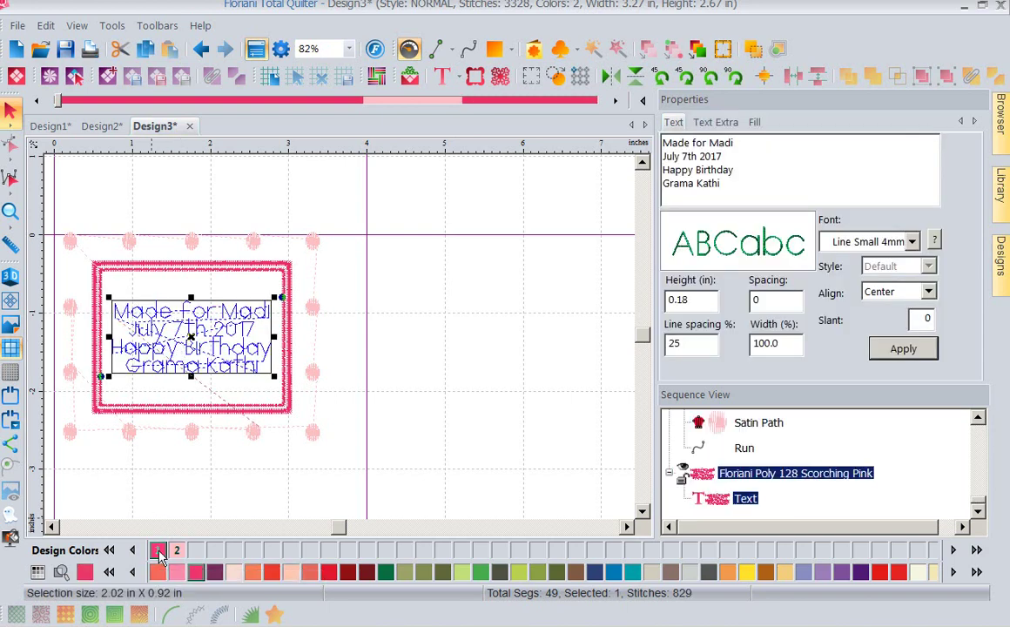
left_click(479, 355)
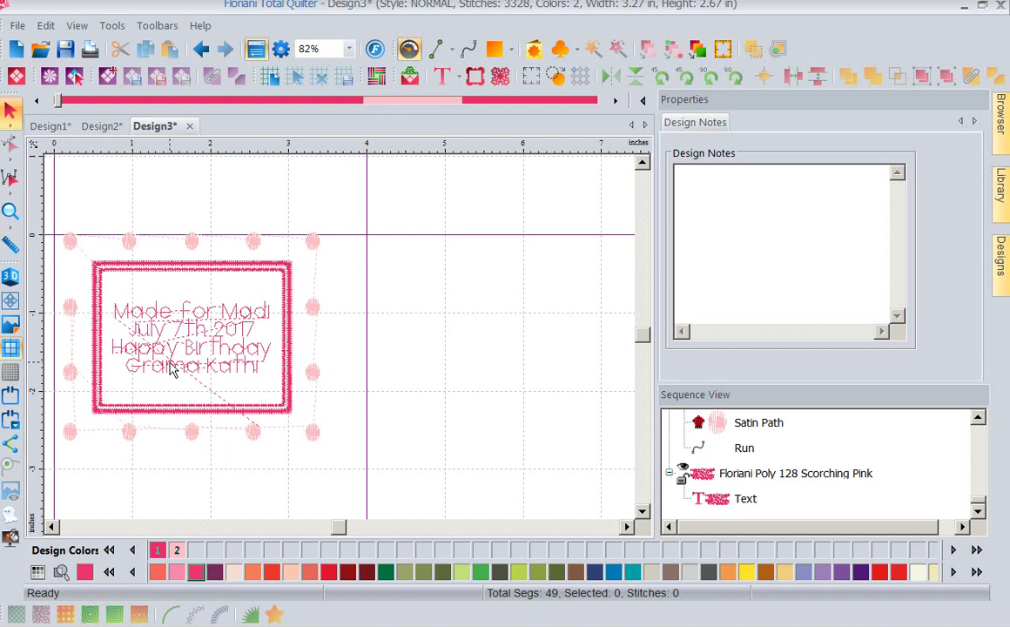
left_click_drag(152, 336, 256, 354)
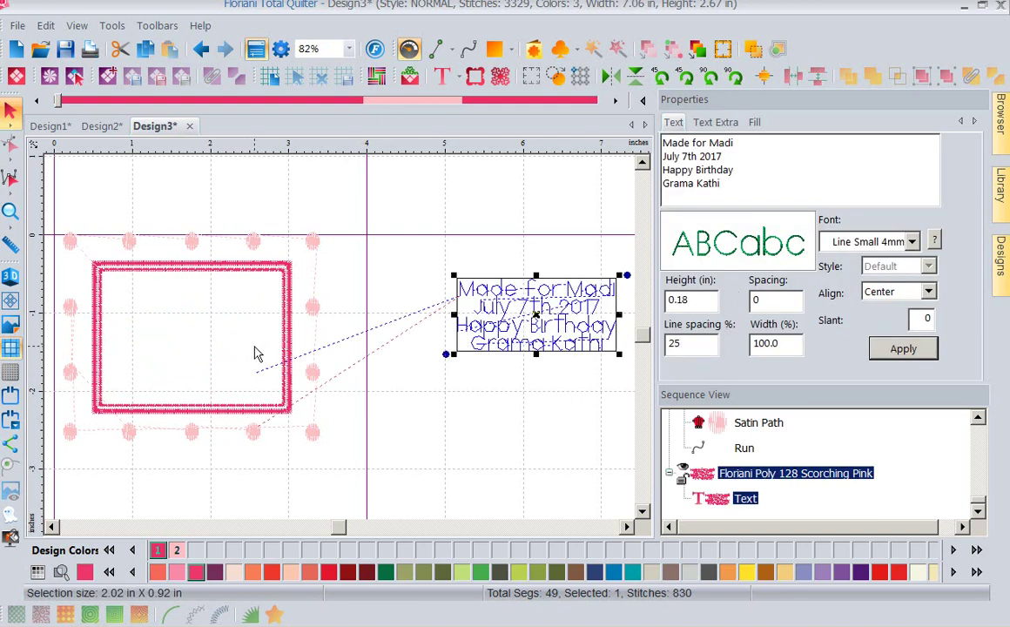
left_click(201, 50)
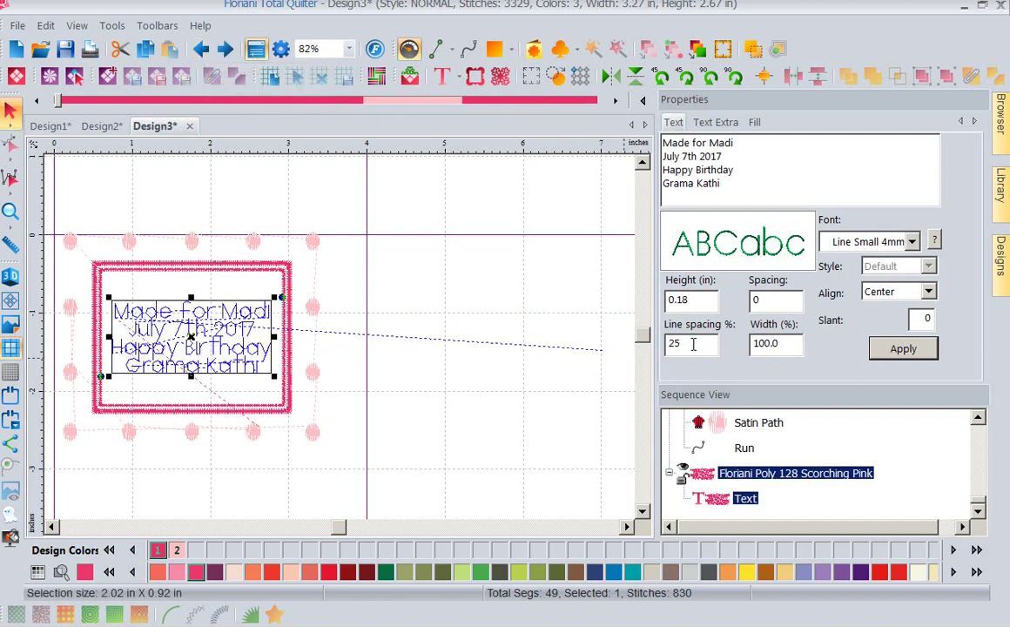
Step: Set the text's line spacing to 40% and apply it
left_click_drag(686, 343, 655, 343)
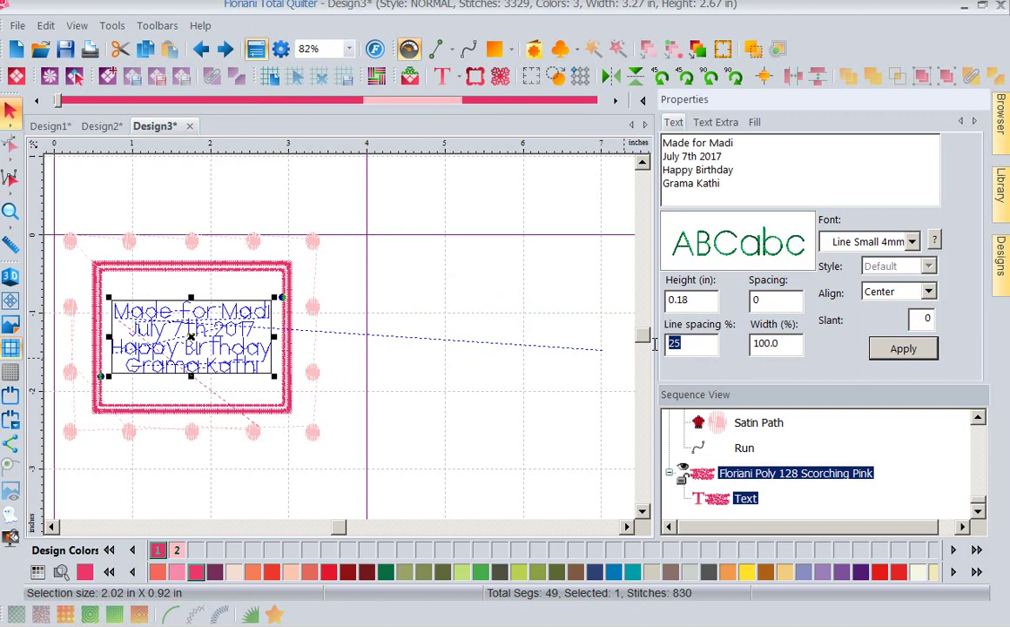
left_click(903, 350)
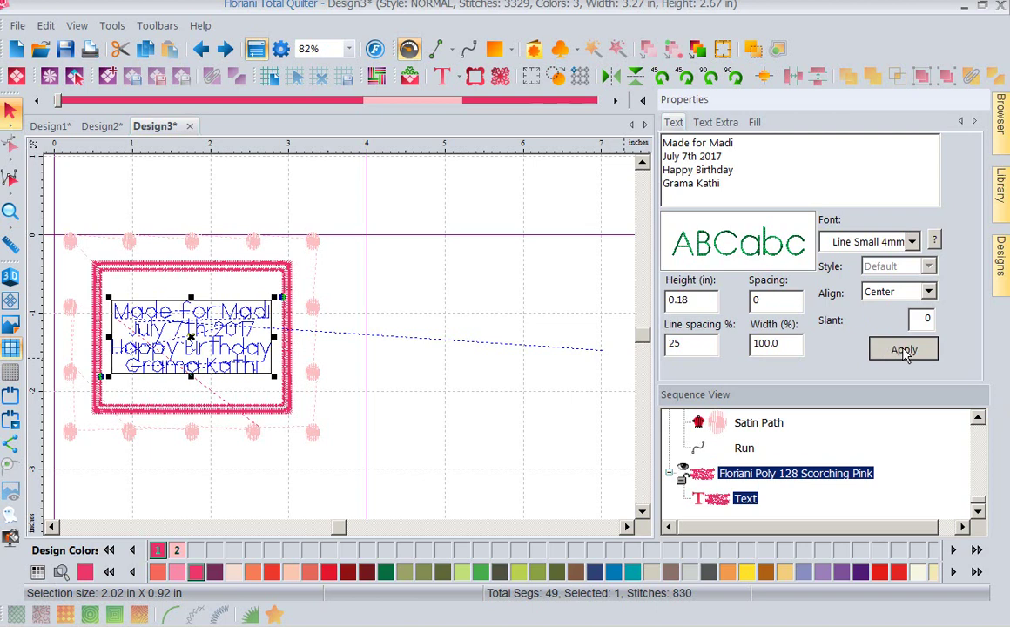
left_click(904, 350)
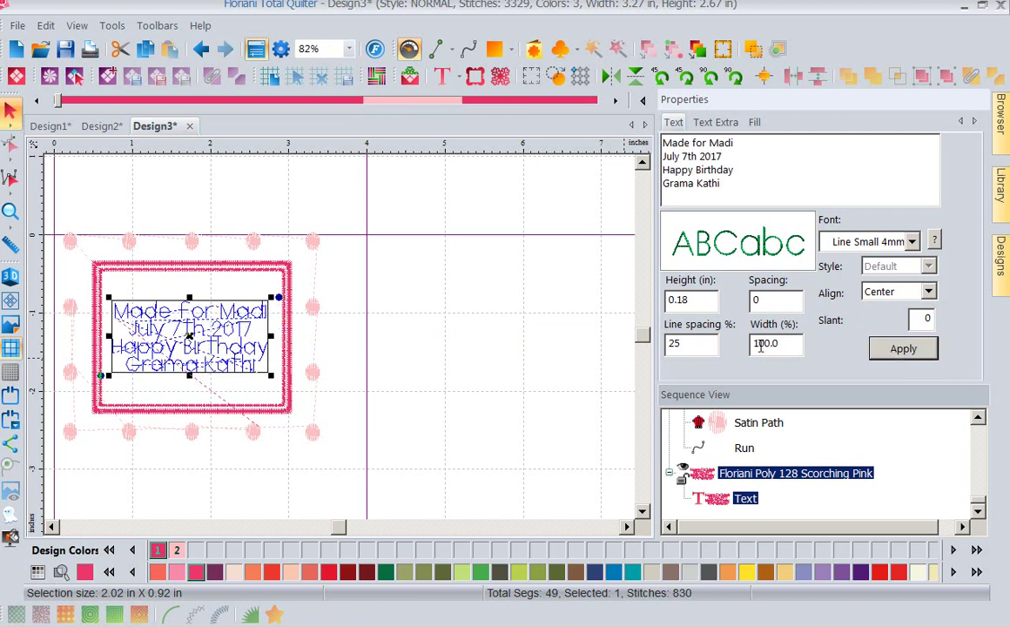
type("40")
left_click(911, 350)
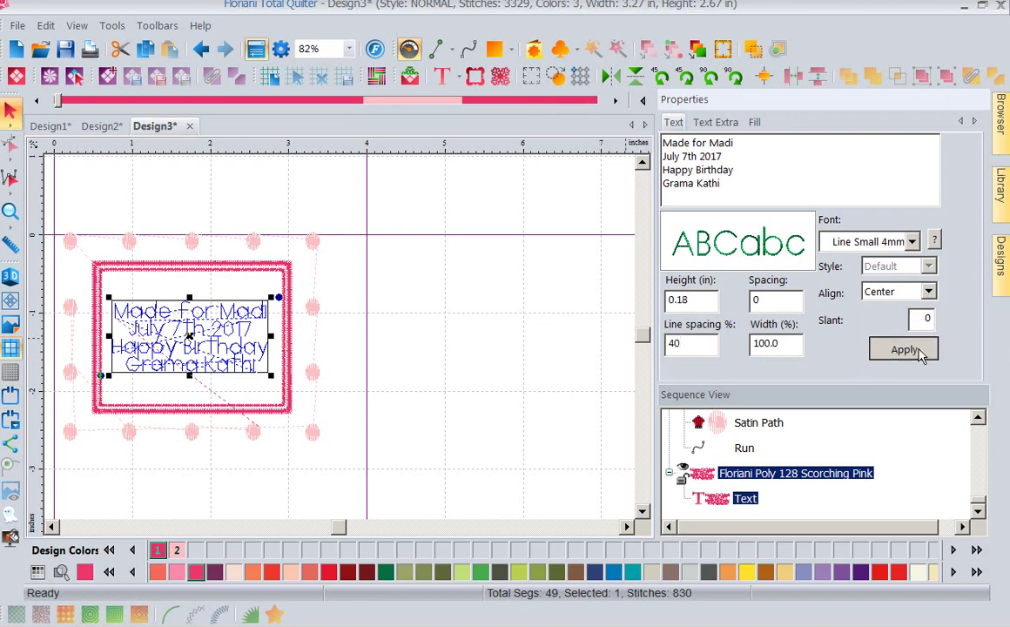
left_click(922, 353)
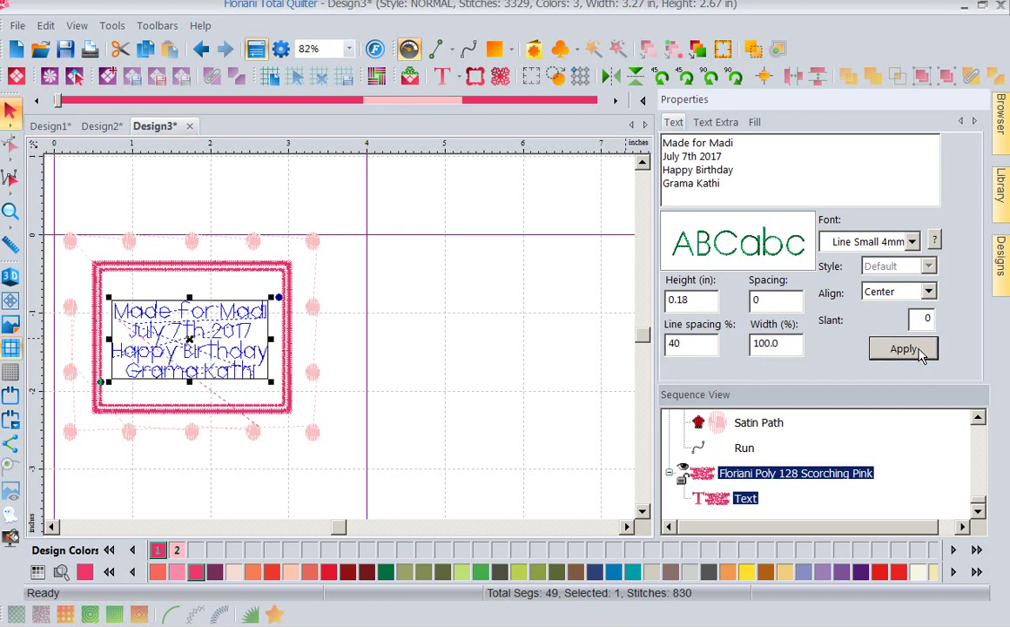
left_click(468, 322)
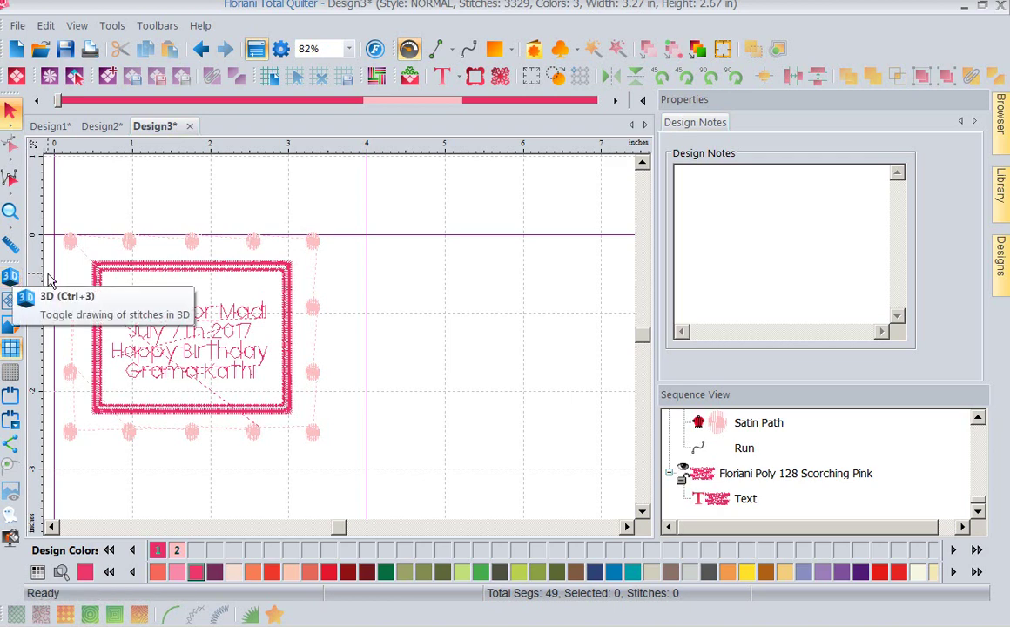
Step: Show the label's stitches in 3D and browse the Borders gallery
left_click(12, 276)
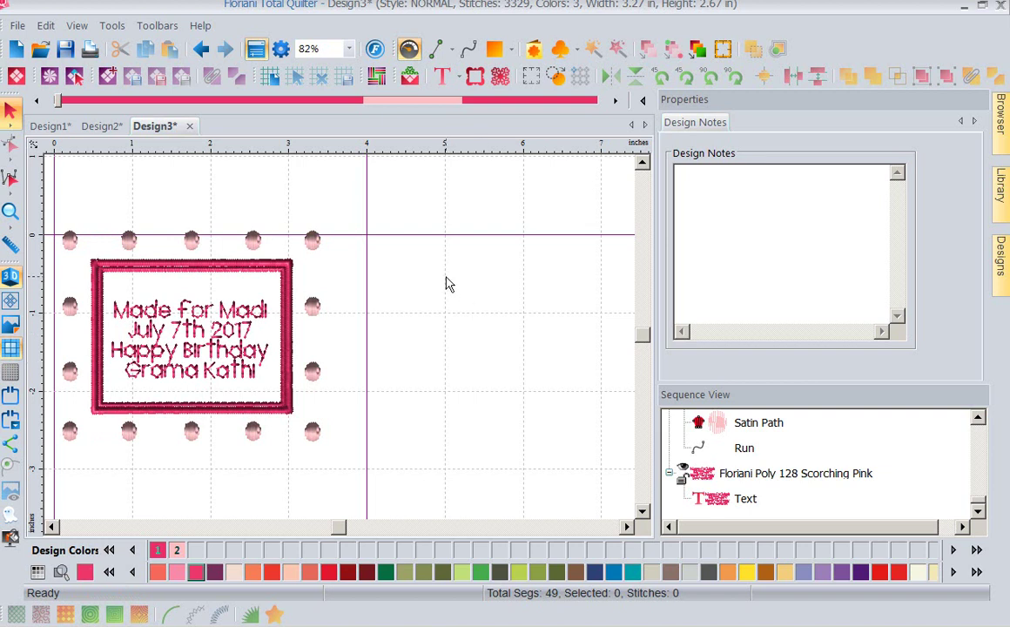
left_click(475, 78)
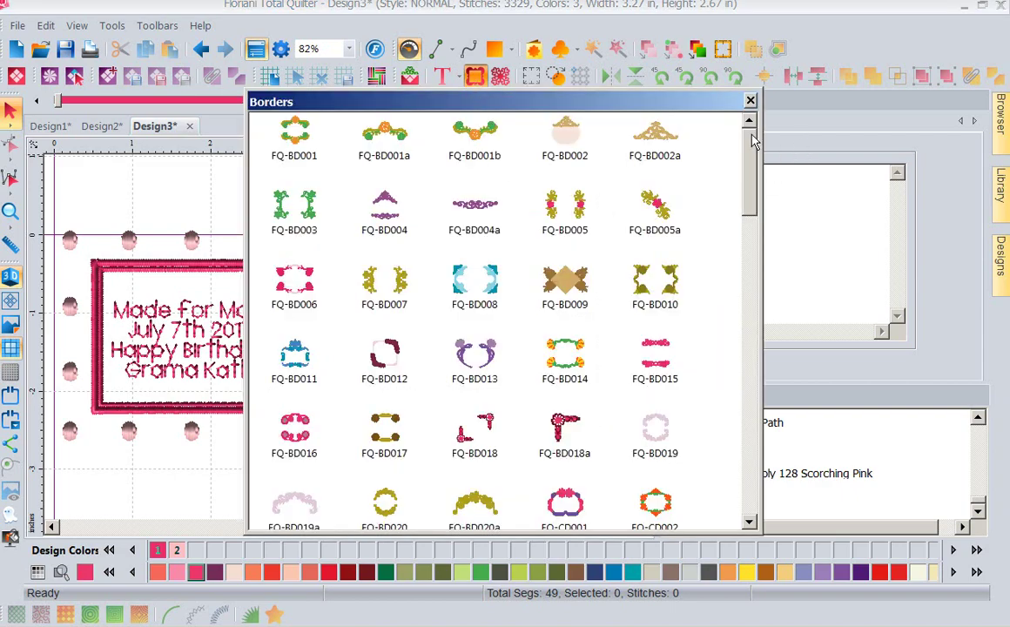
mouse_move(755, 142)
left_mouse_down()
mouse_move(735, 474)
mouse_move(751, 129)
left_mouse_up()
scroll(755, 459, "down", 10)
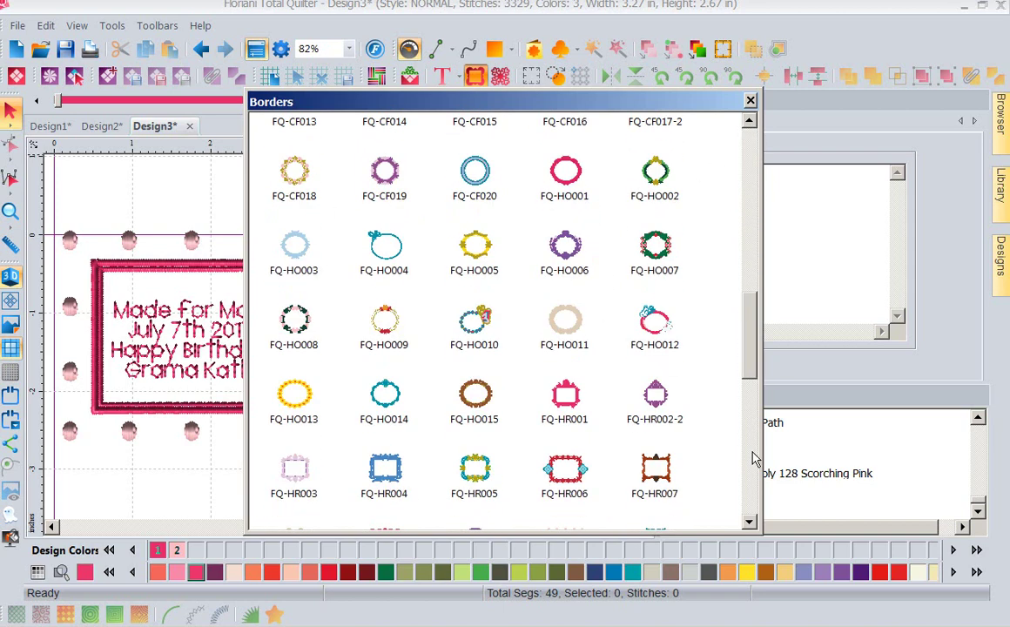
scroll(754, 459, "down", 5)
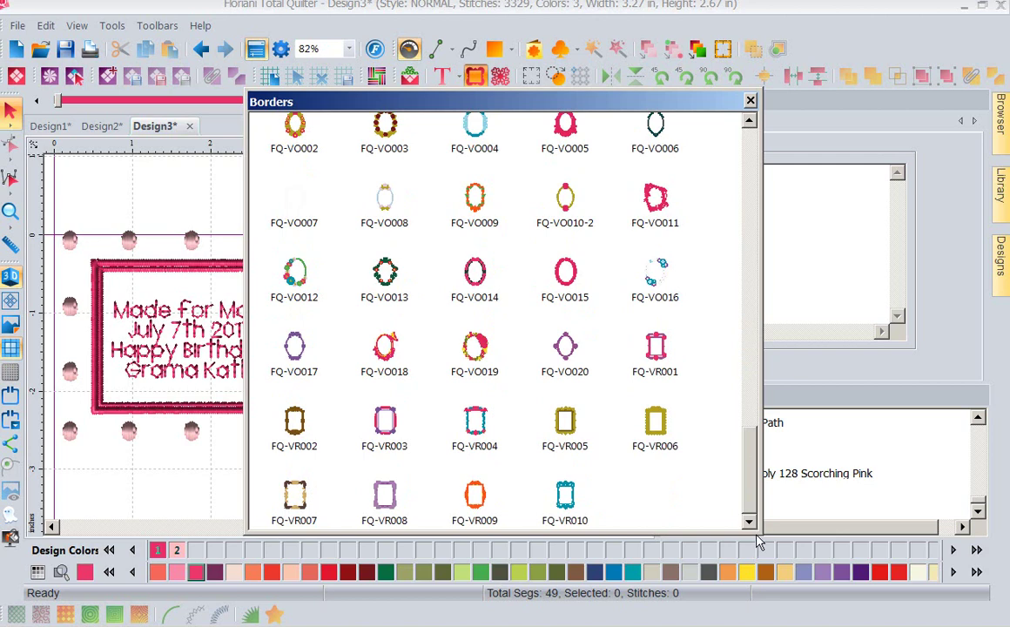
Step: Close the Borders gallery, leaving the 3D label in view
left_click(751, 102)
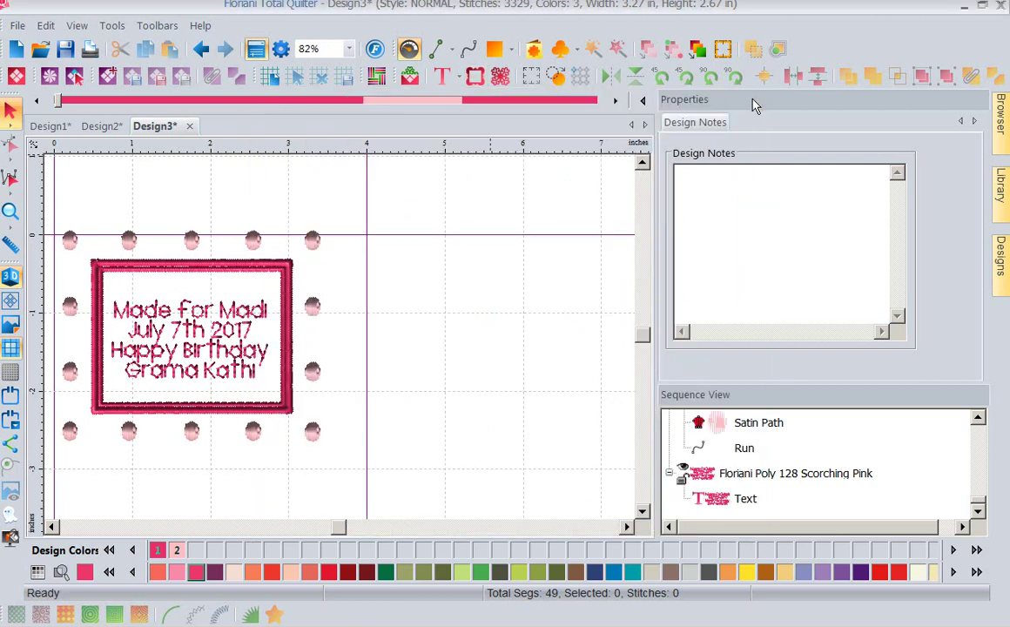